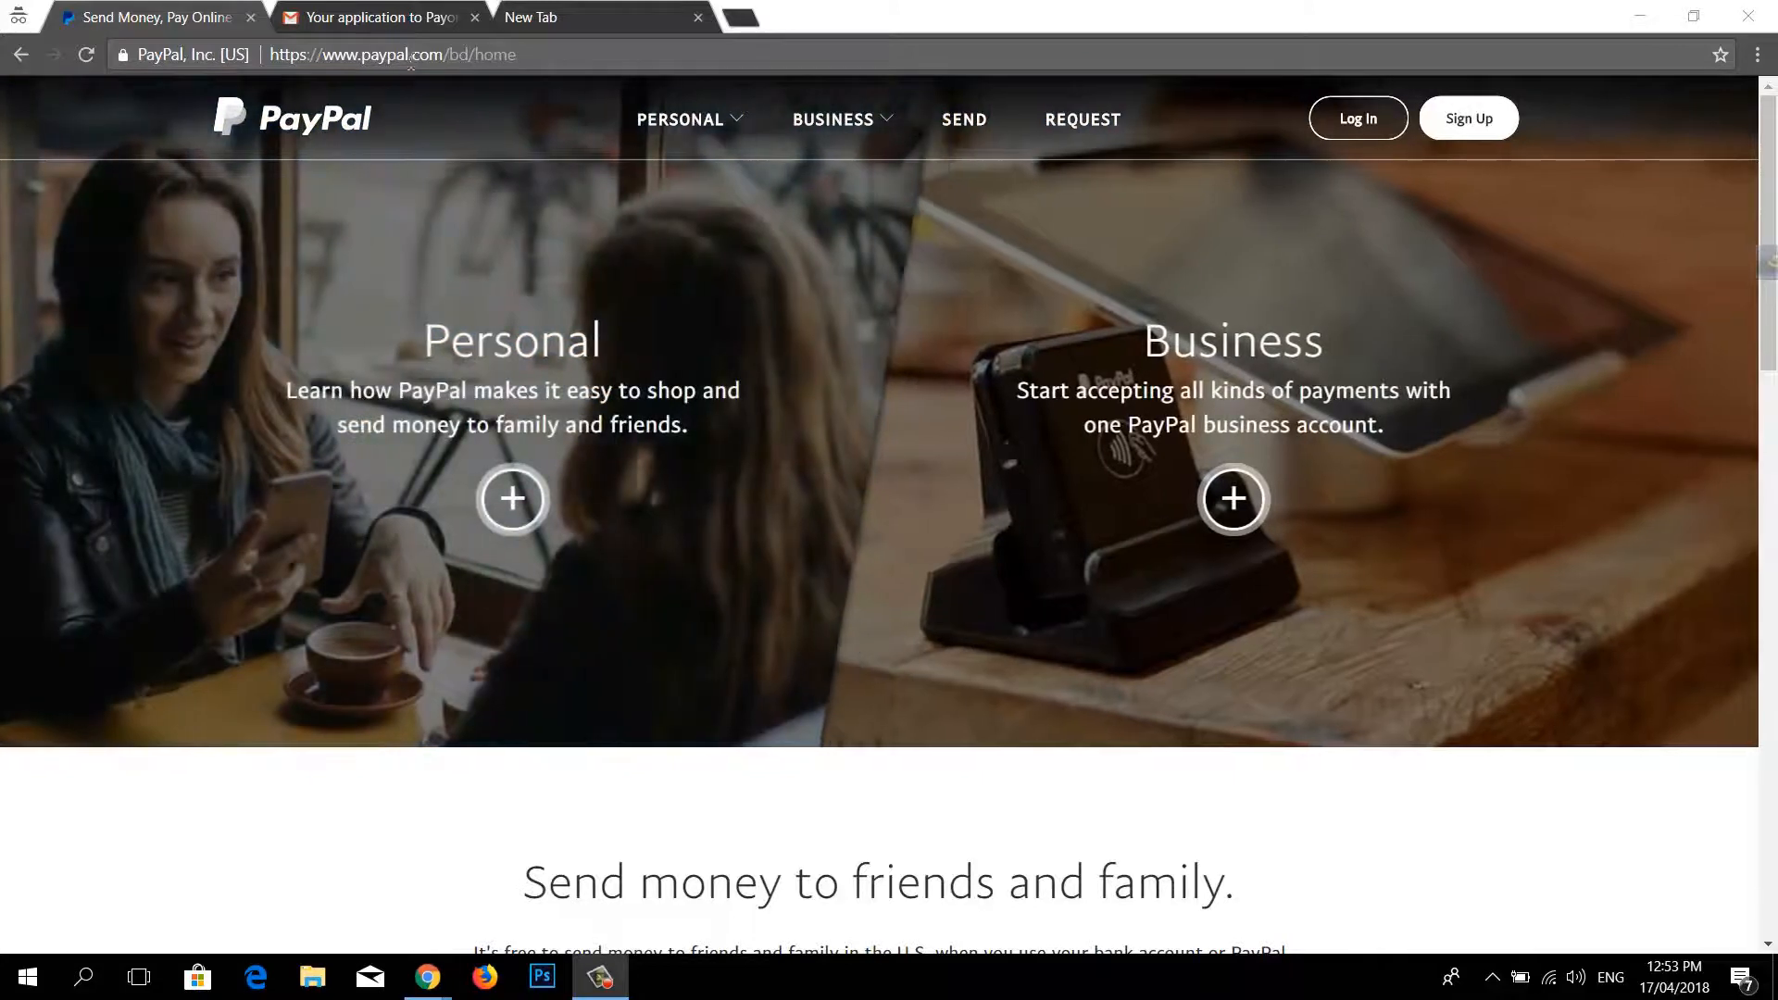
Step: Change the PayPal address's country code from bd to cy to load the Cyprus site
left_click(465, 54)
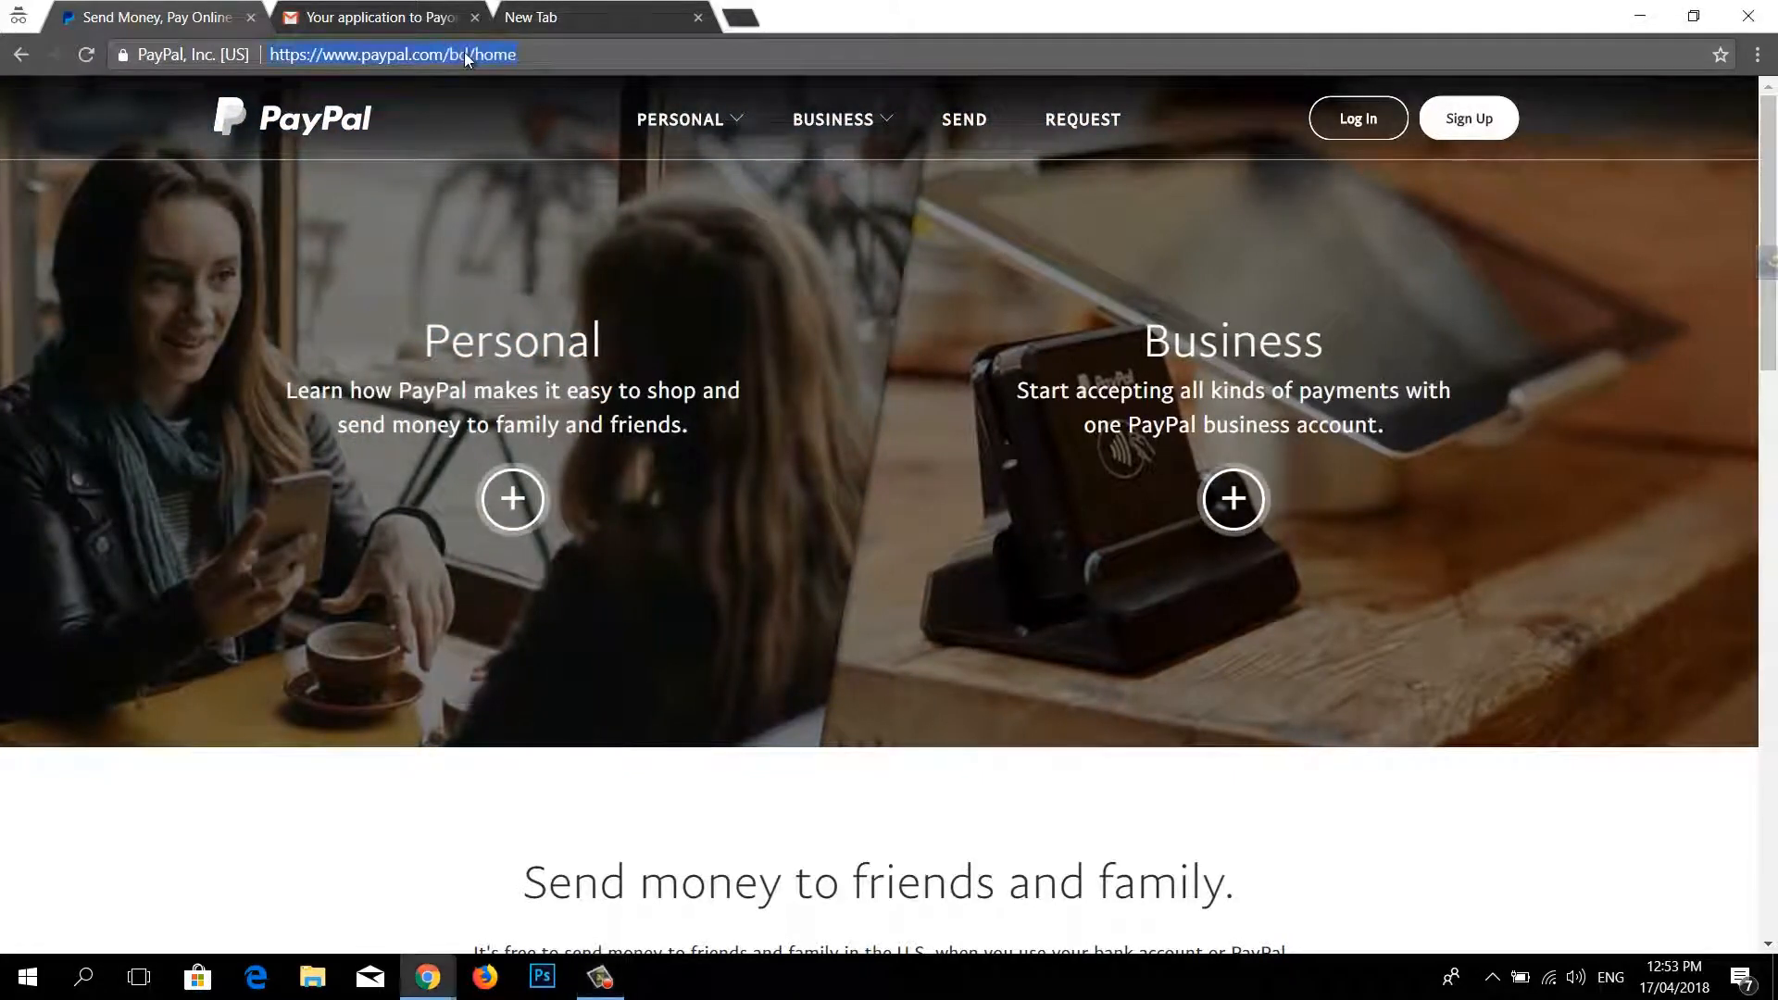
left_click(464, 52)
key("BackSpace")
key("BackSpace")
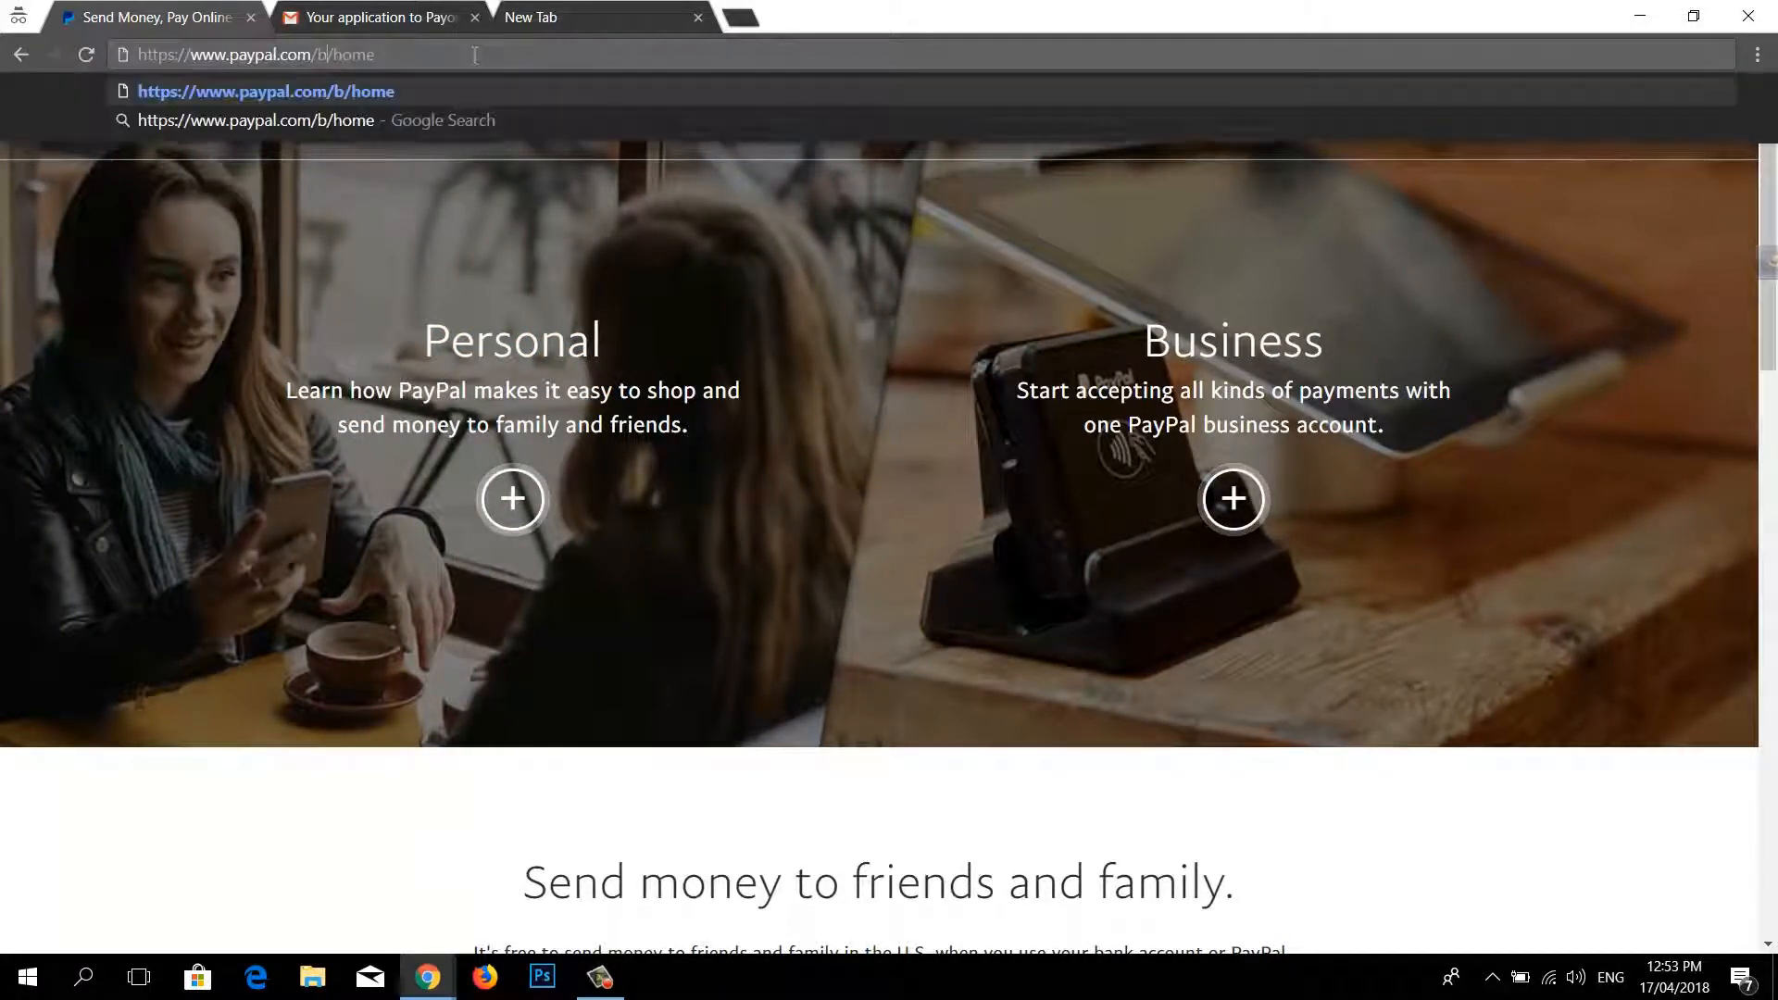
type("cy")
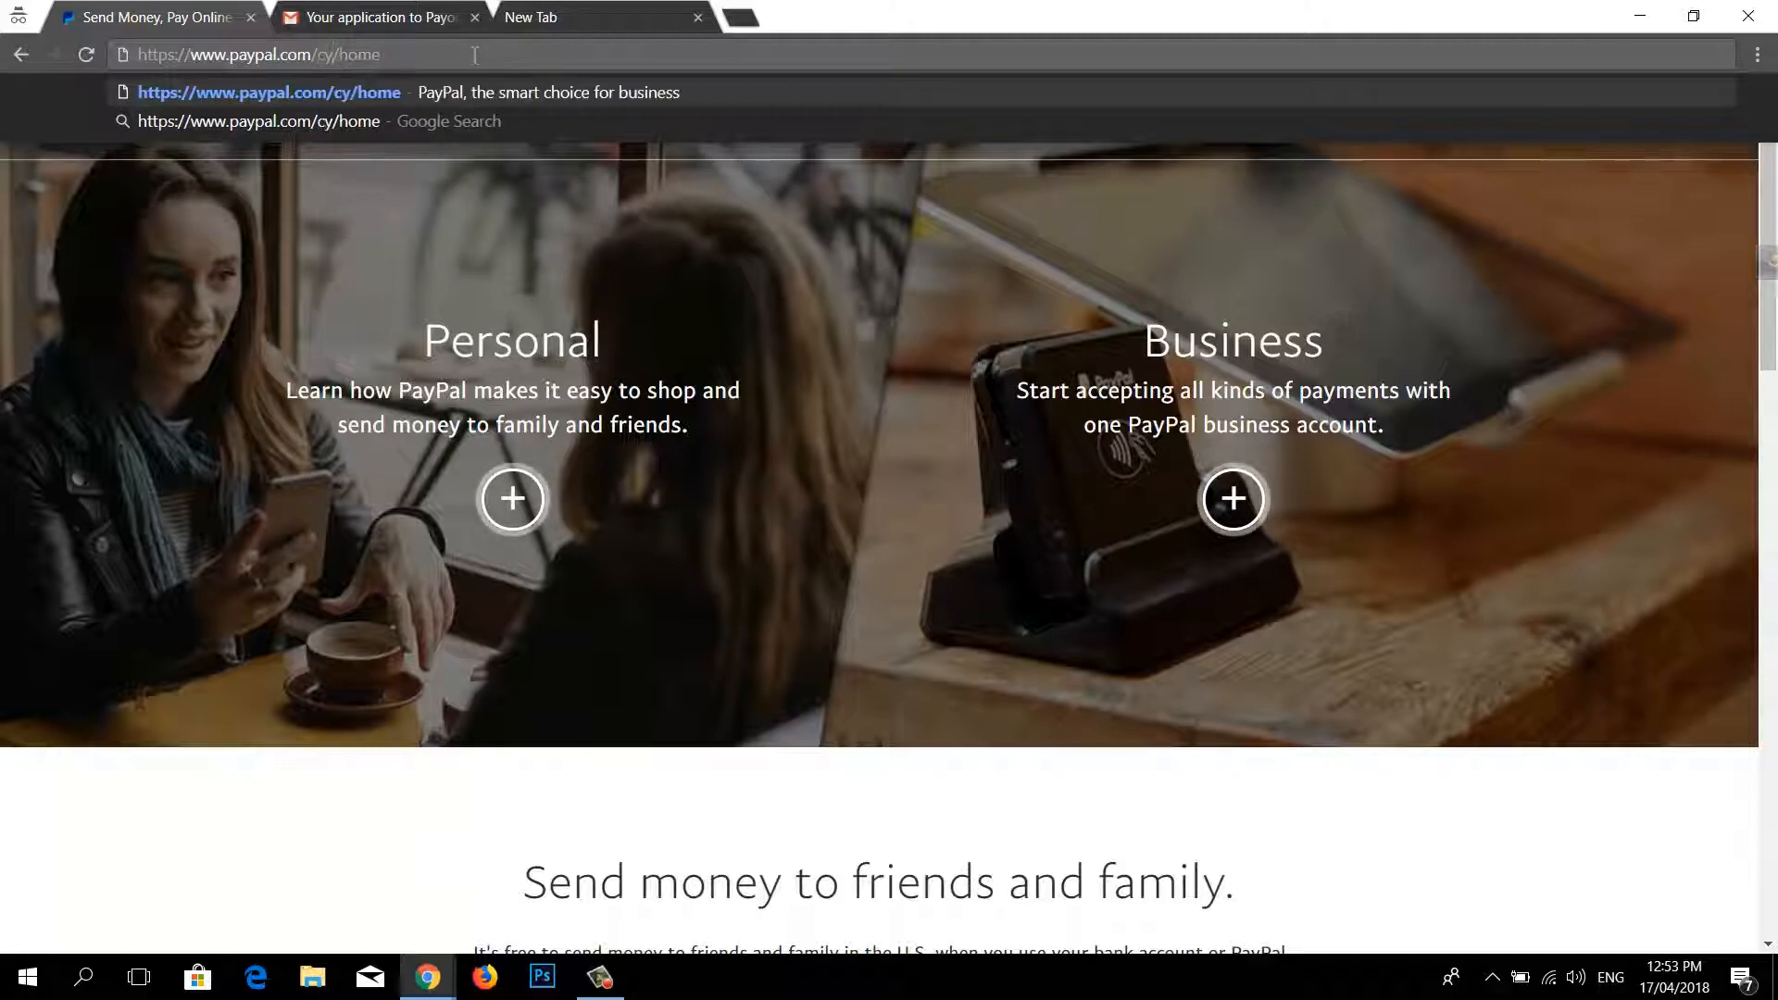
key("Return")
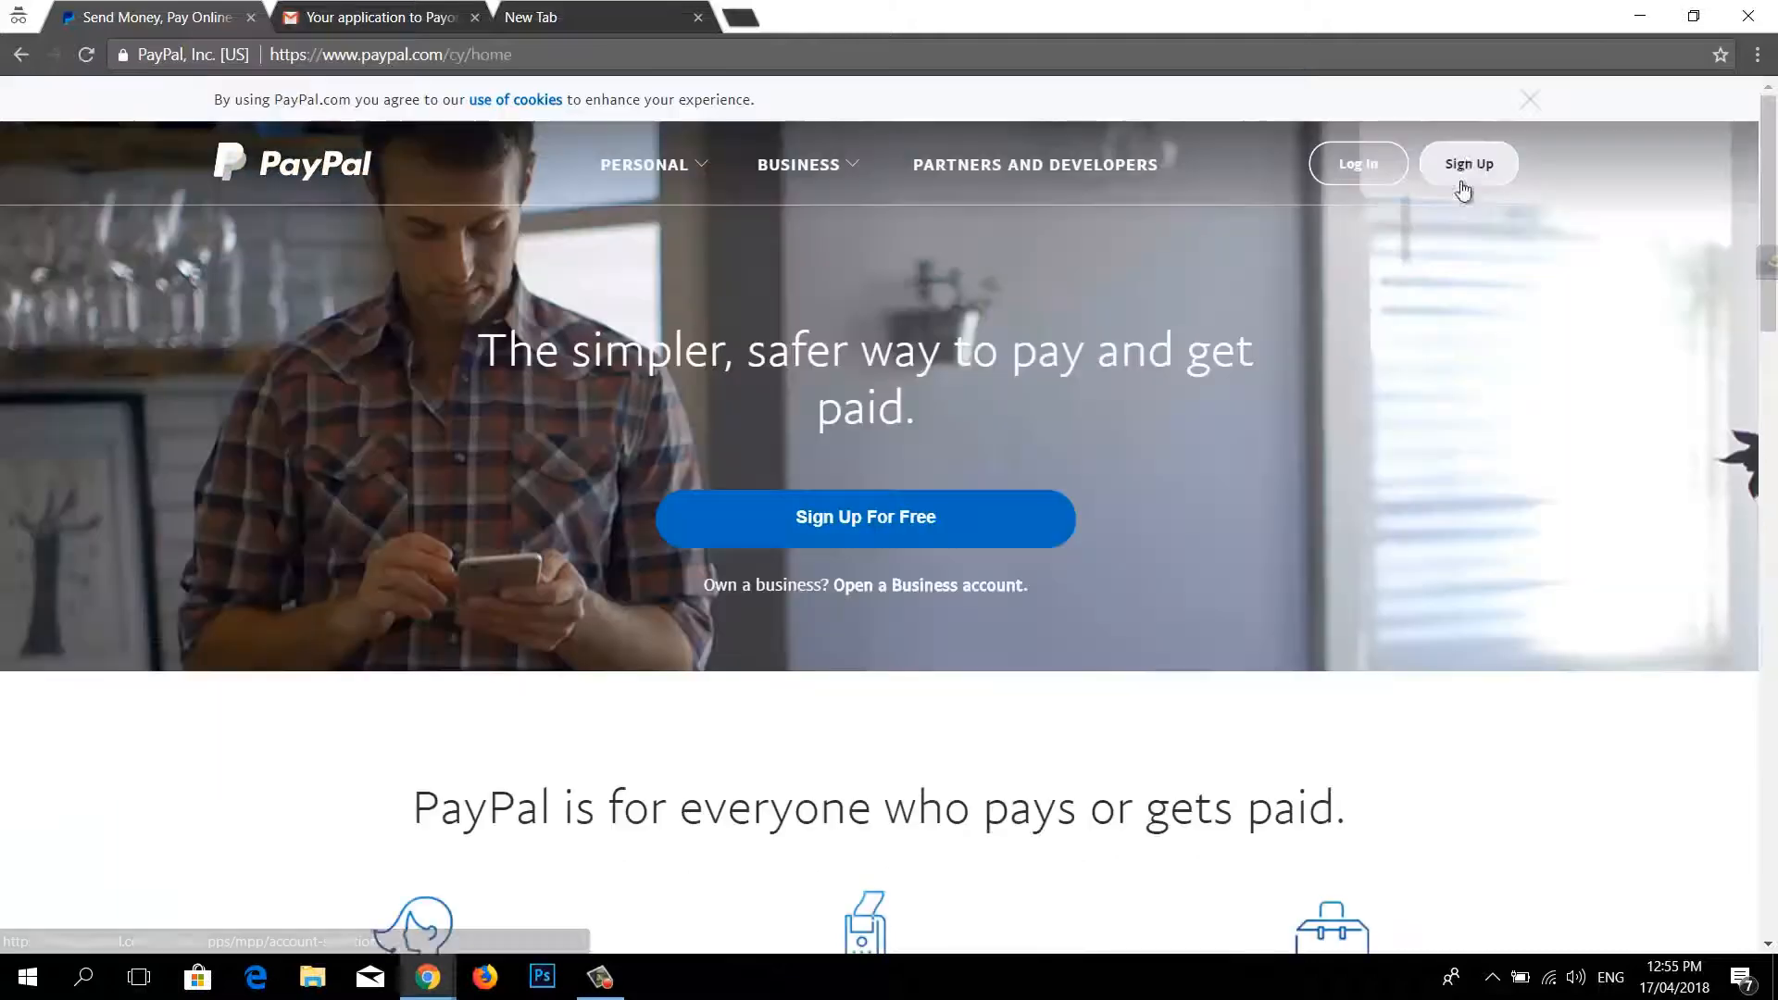
Step: Start a Business Account sign-up with Cyprus as the business country
left_click(1469, 165)
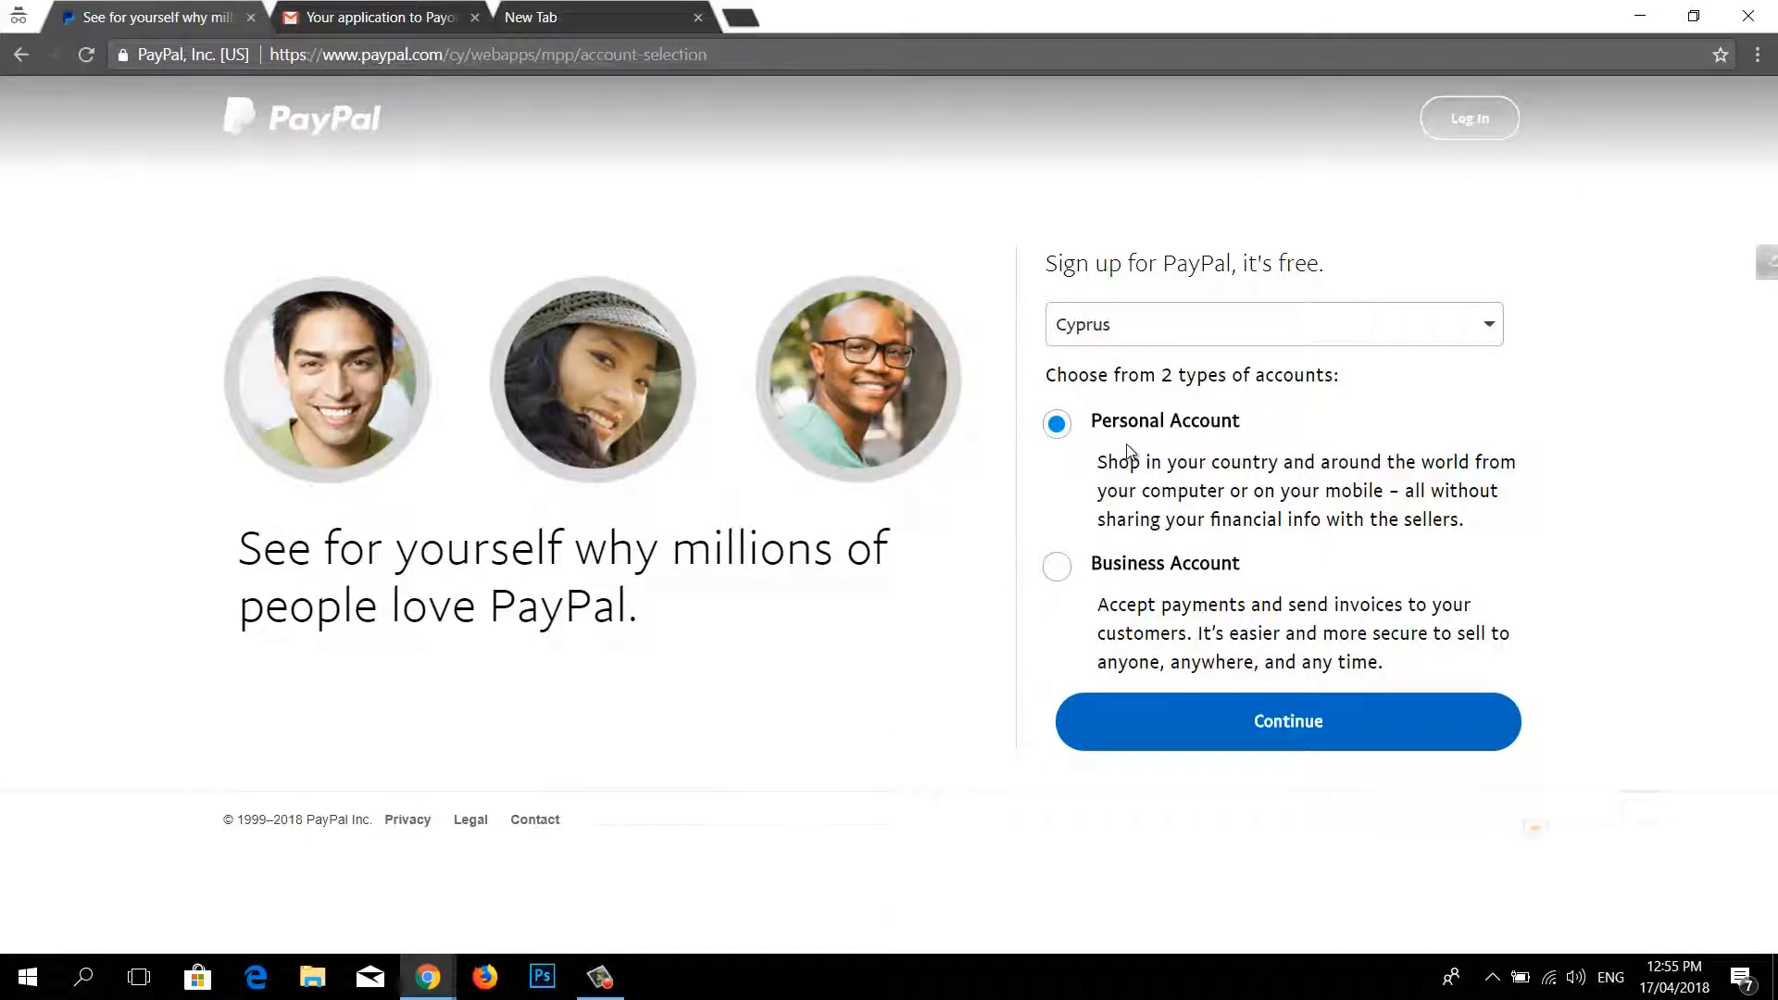
left_click(1065, 572)
left_click(1250, 716)
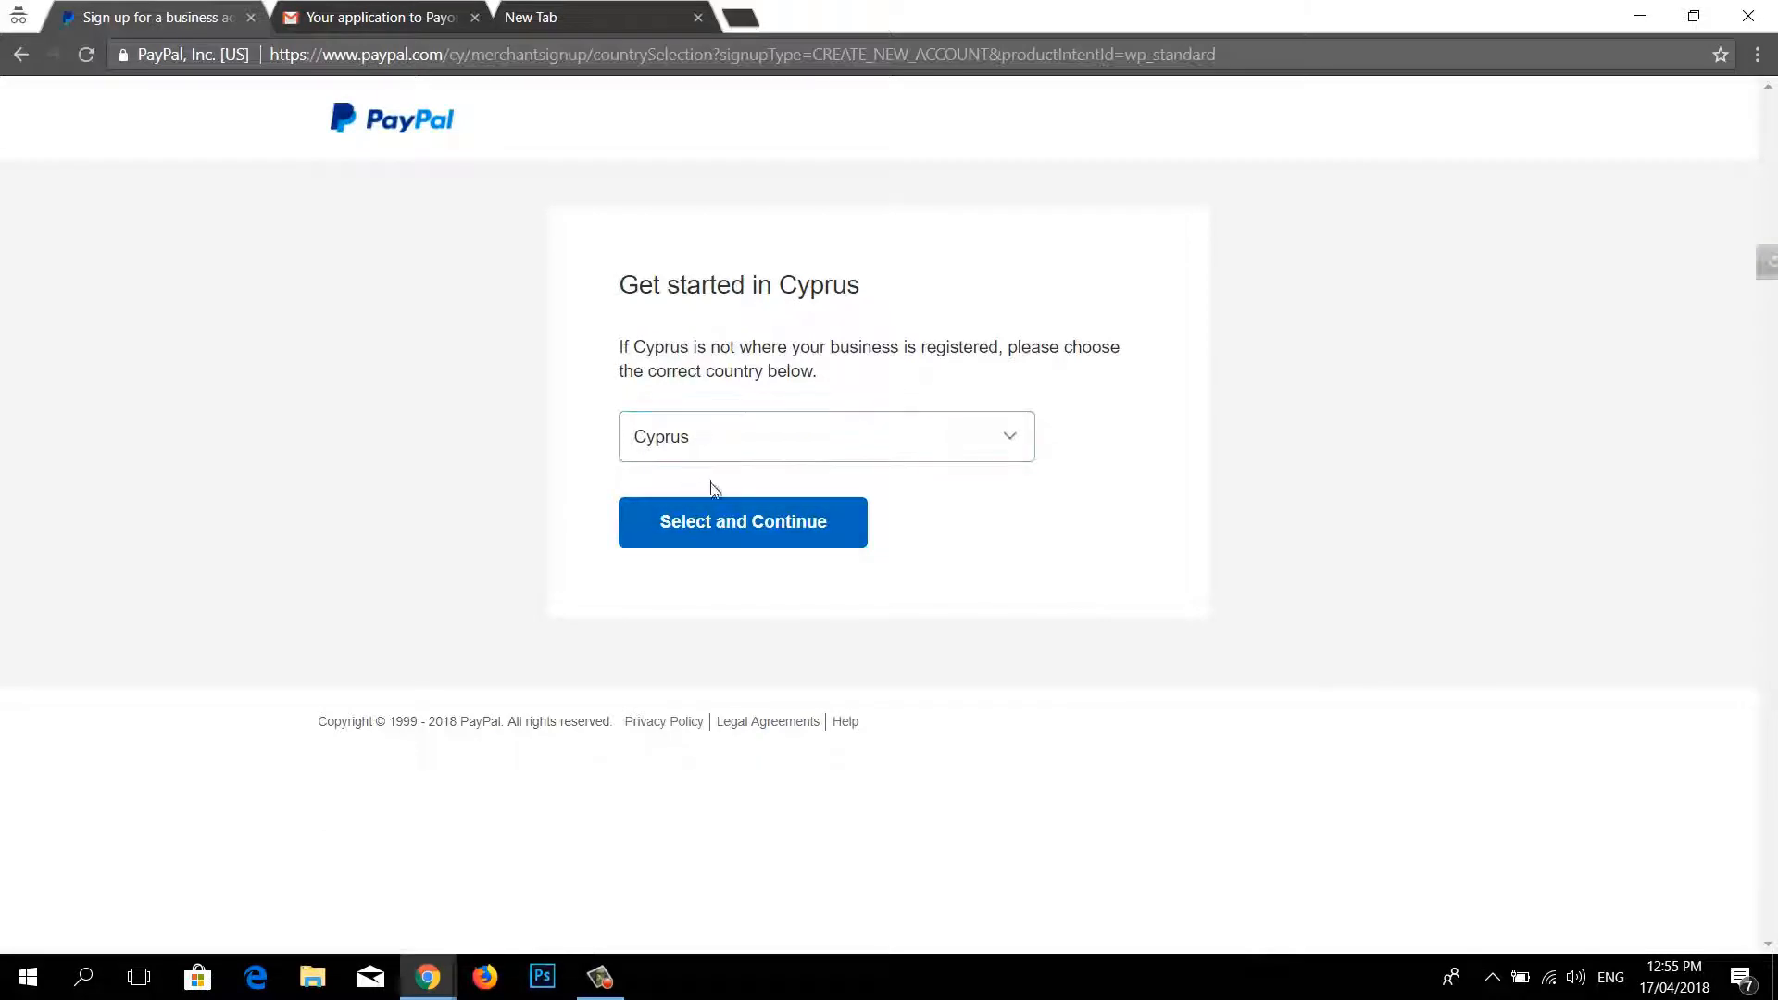
left_click(745, 535)
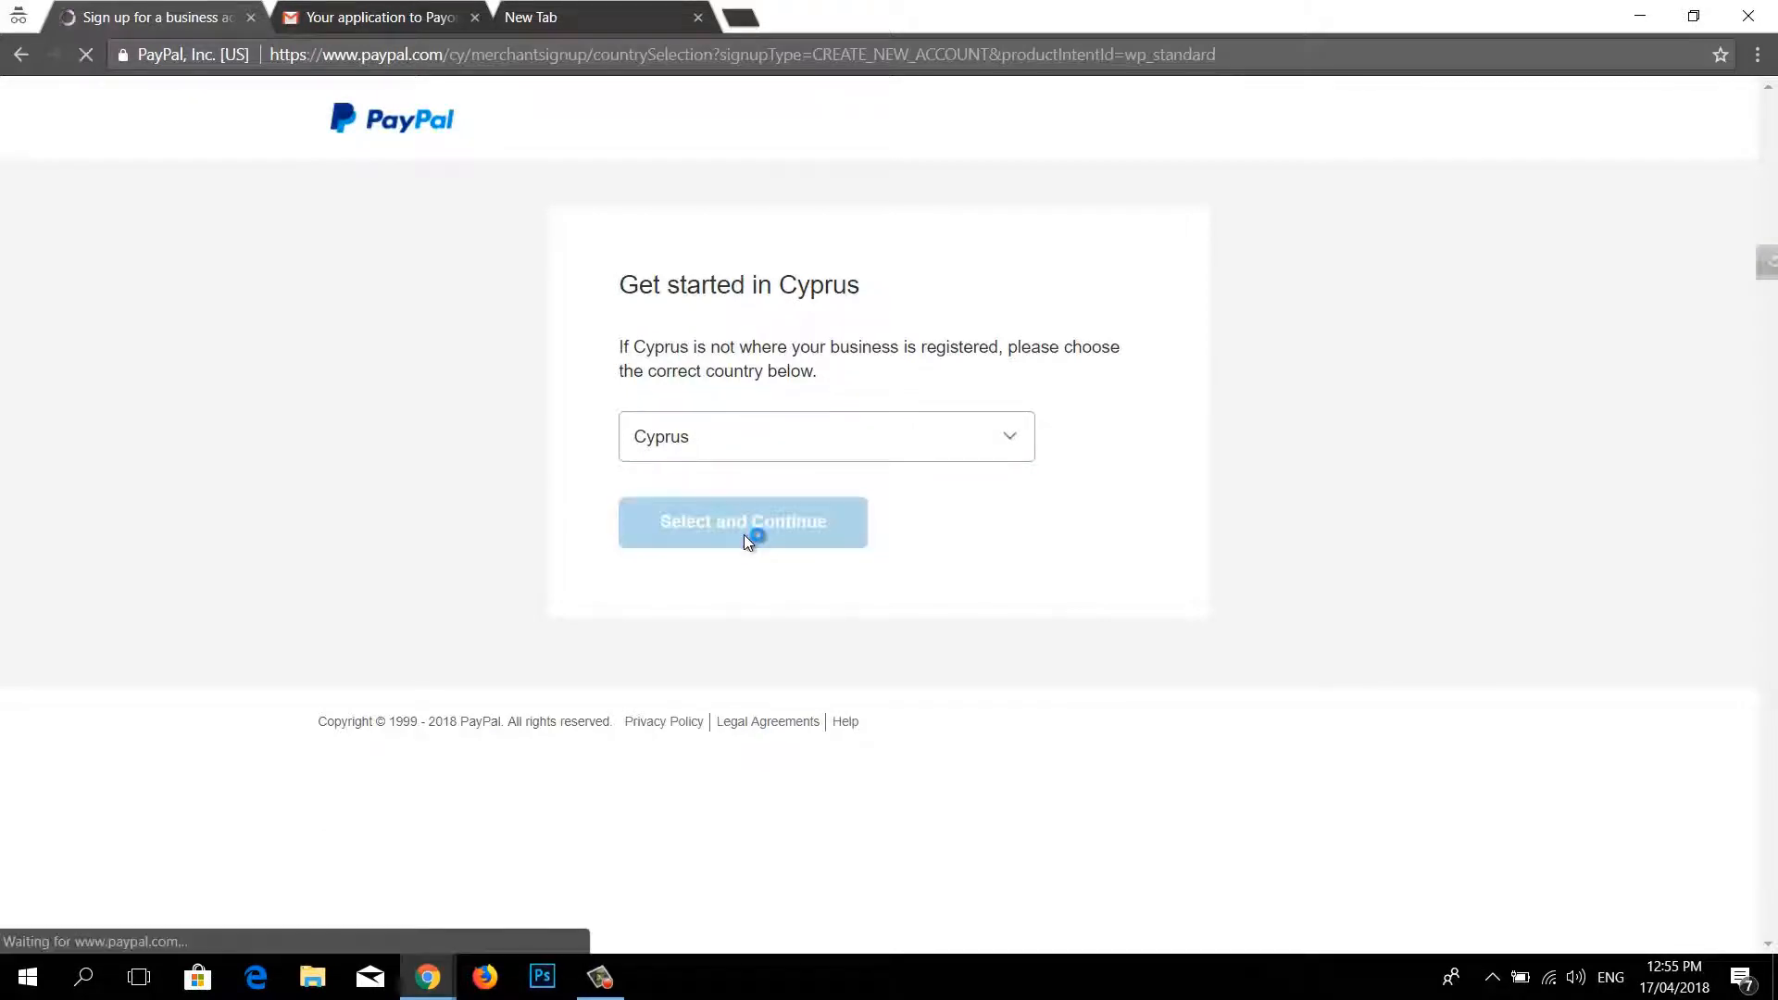
left_click(726, 371)
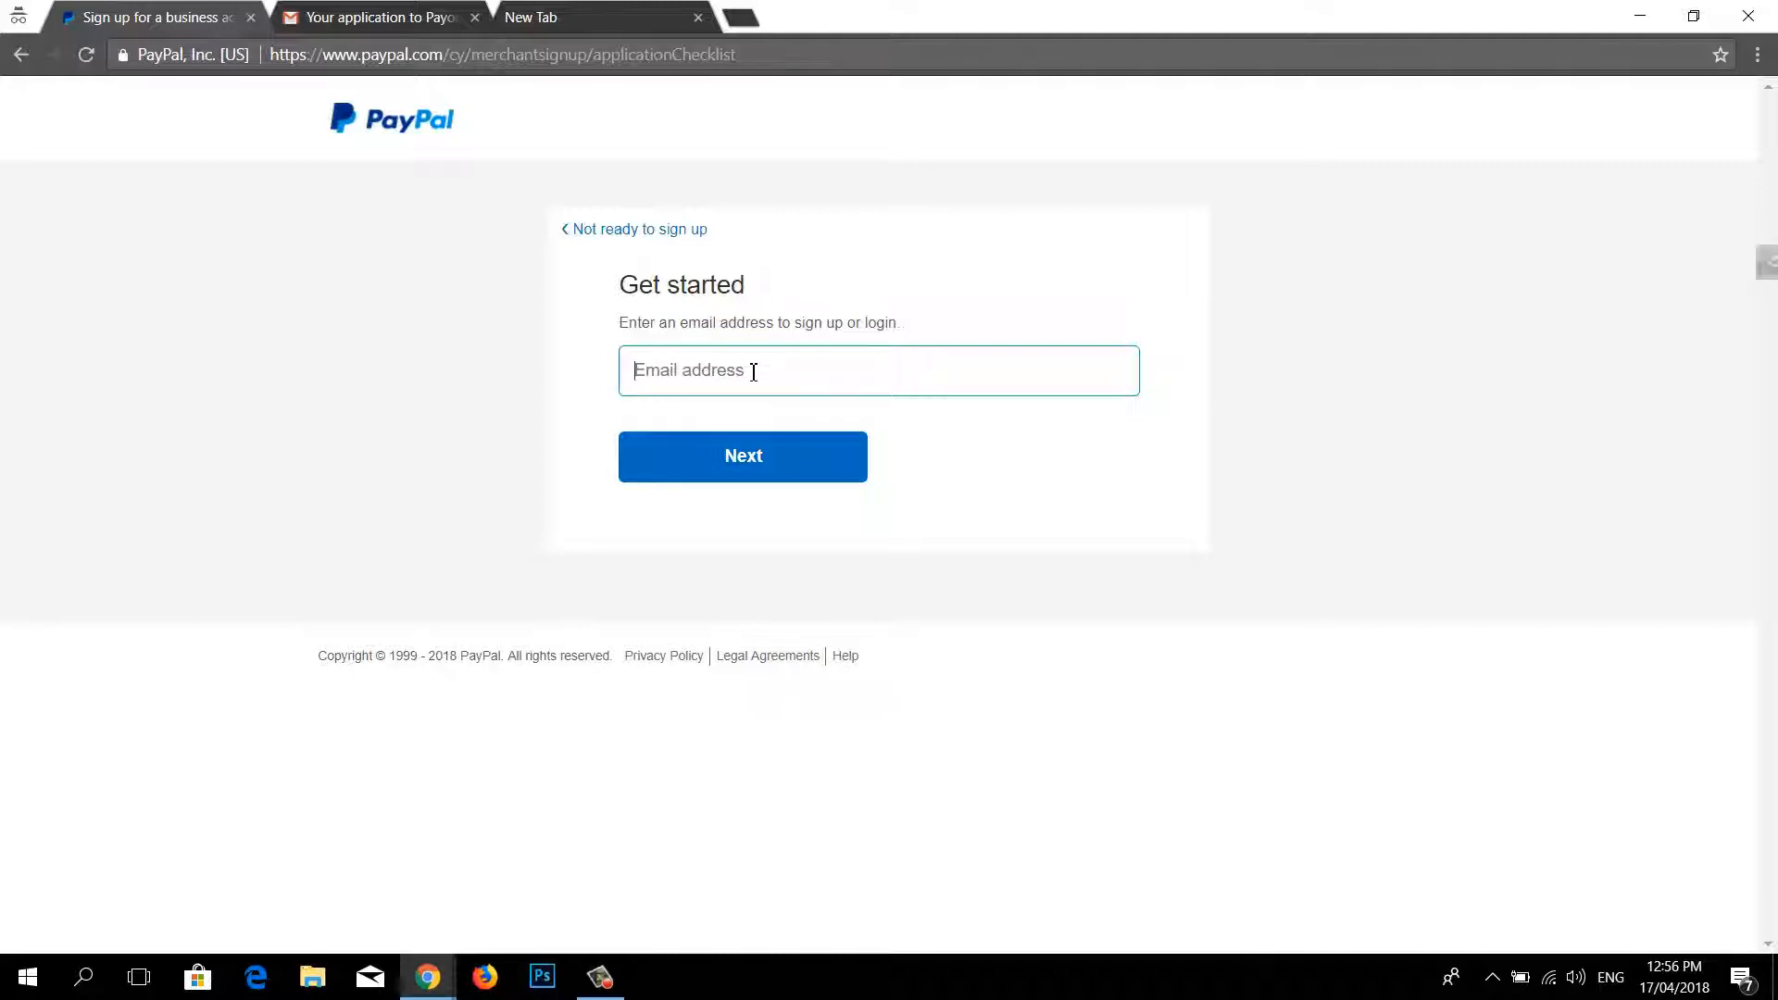
Step: Paste the sign-up email address and submit it with Next
key("ctrl+v")
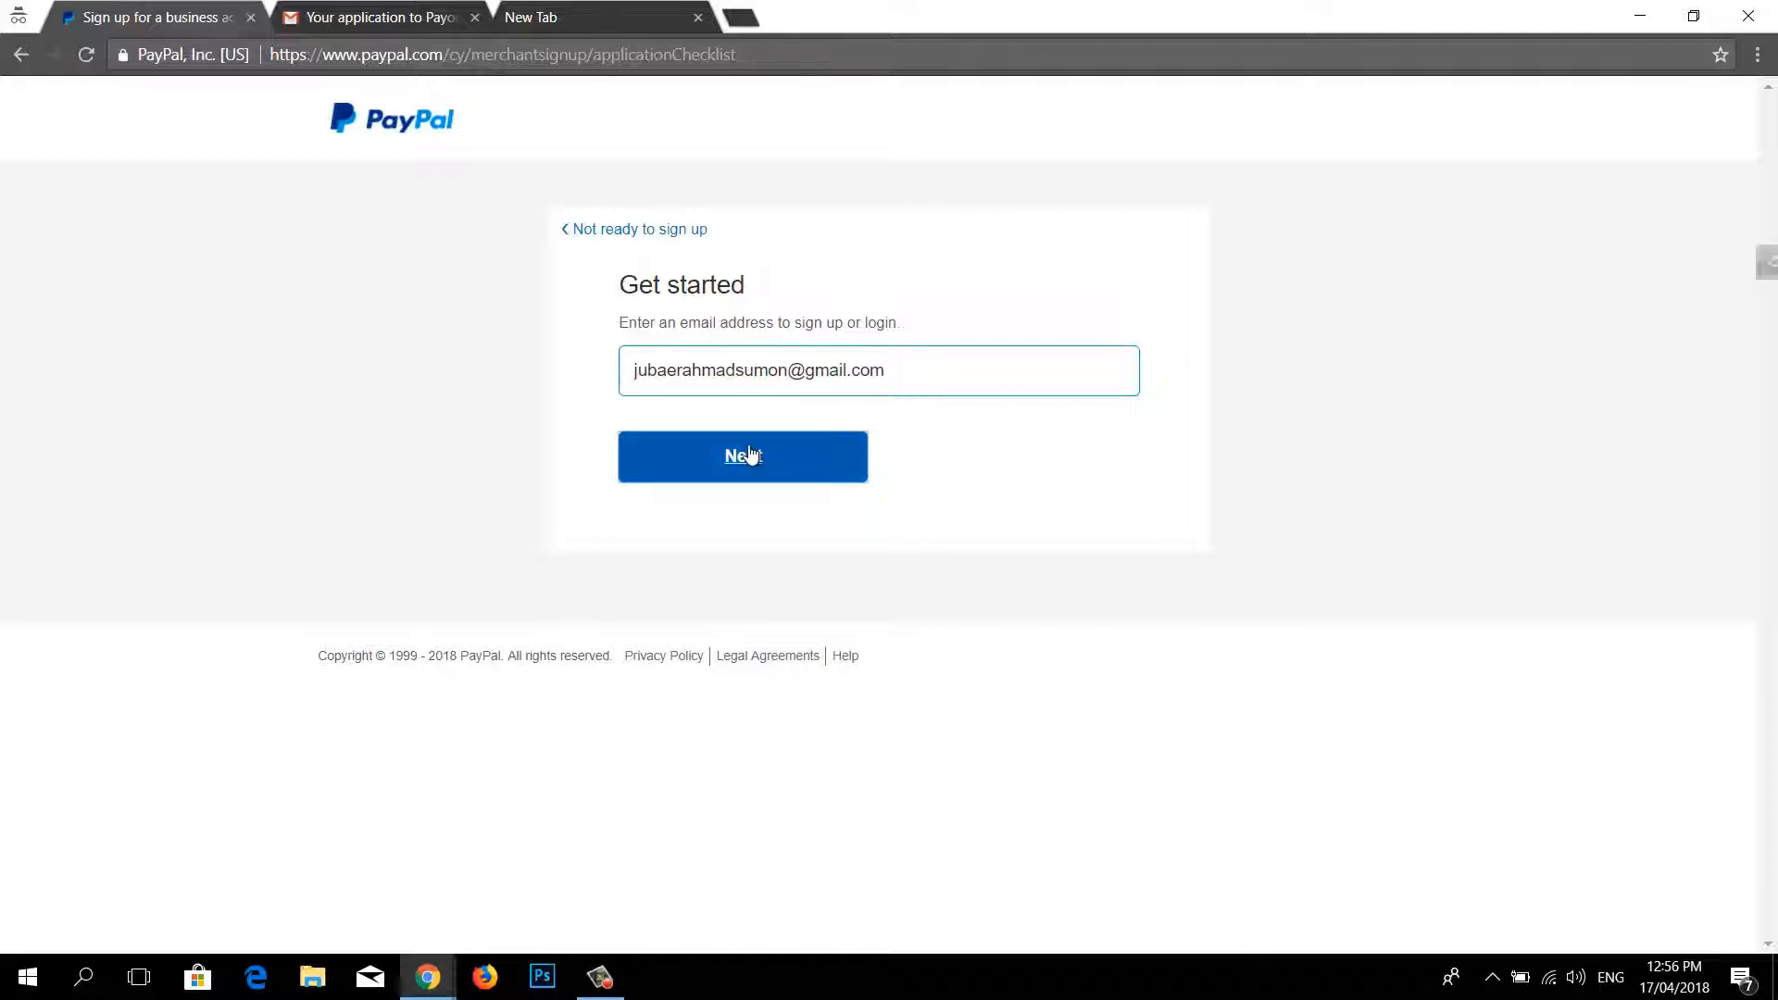
left_click(750, 454)
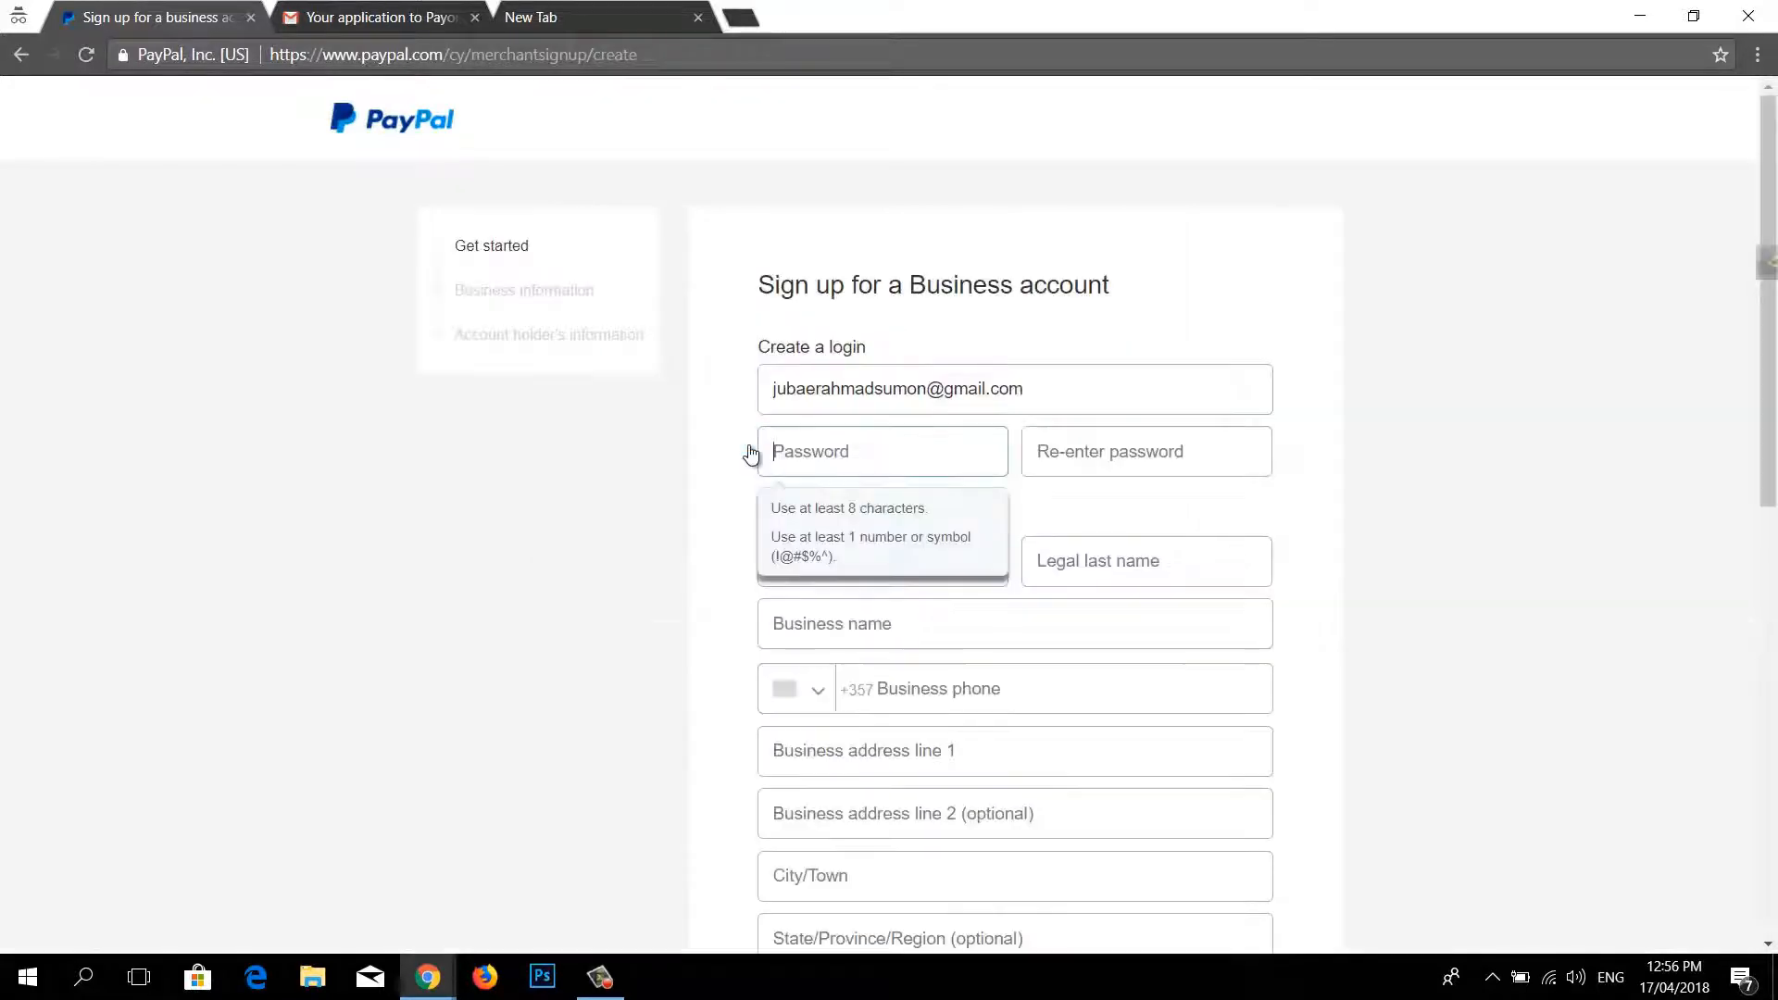
Step: Enter and re-enter the account password on the business sign-up form
left_click(879, 466)
left_click(1107, 457)
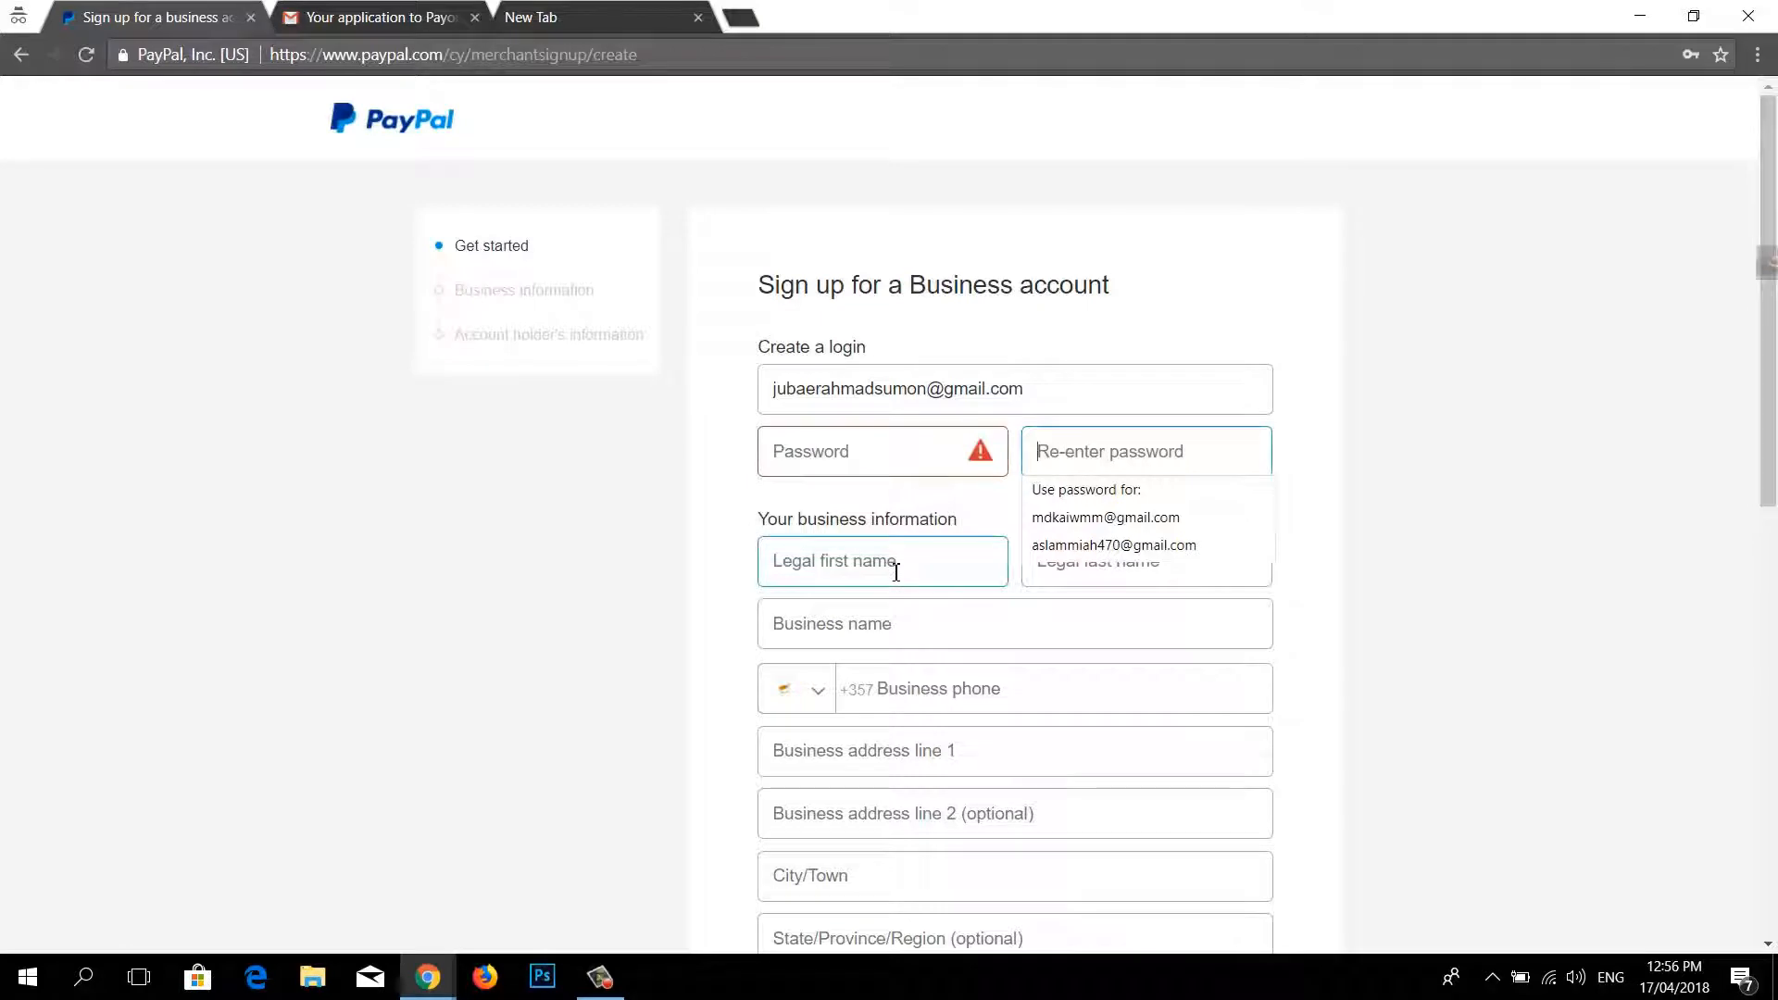
scroll(963, 665, "down", 3)
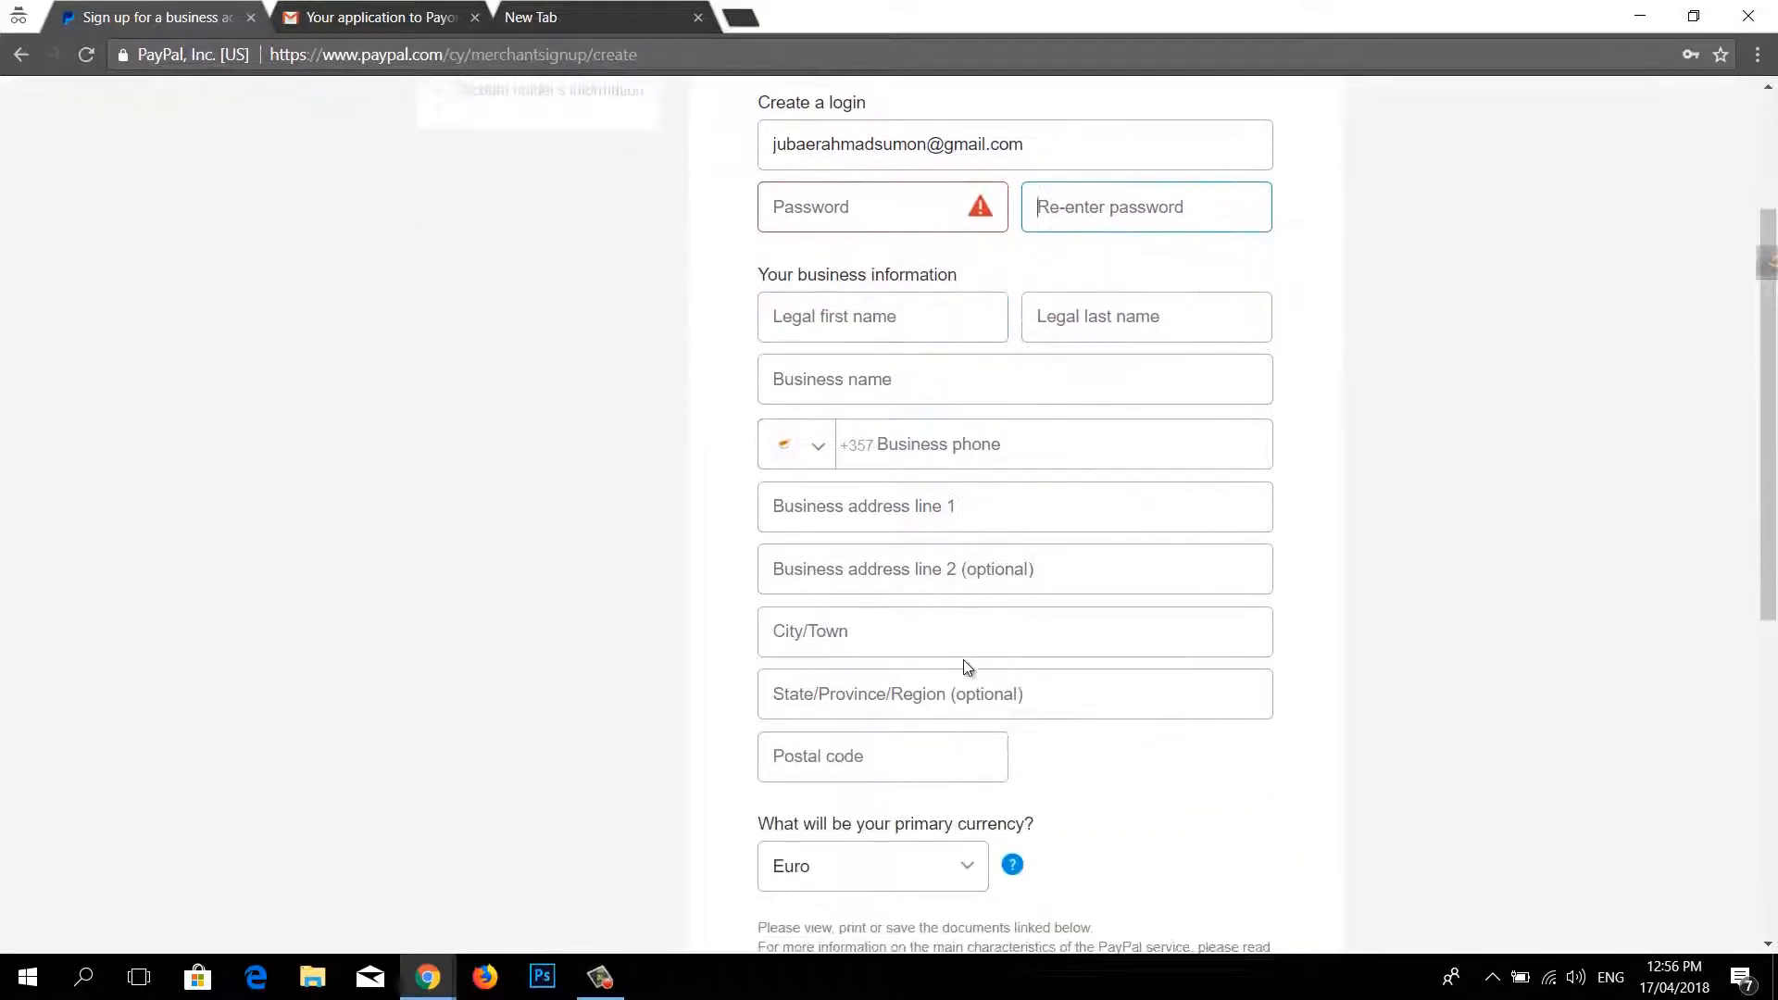
scroll(963, 660, "up", 2)
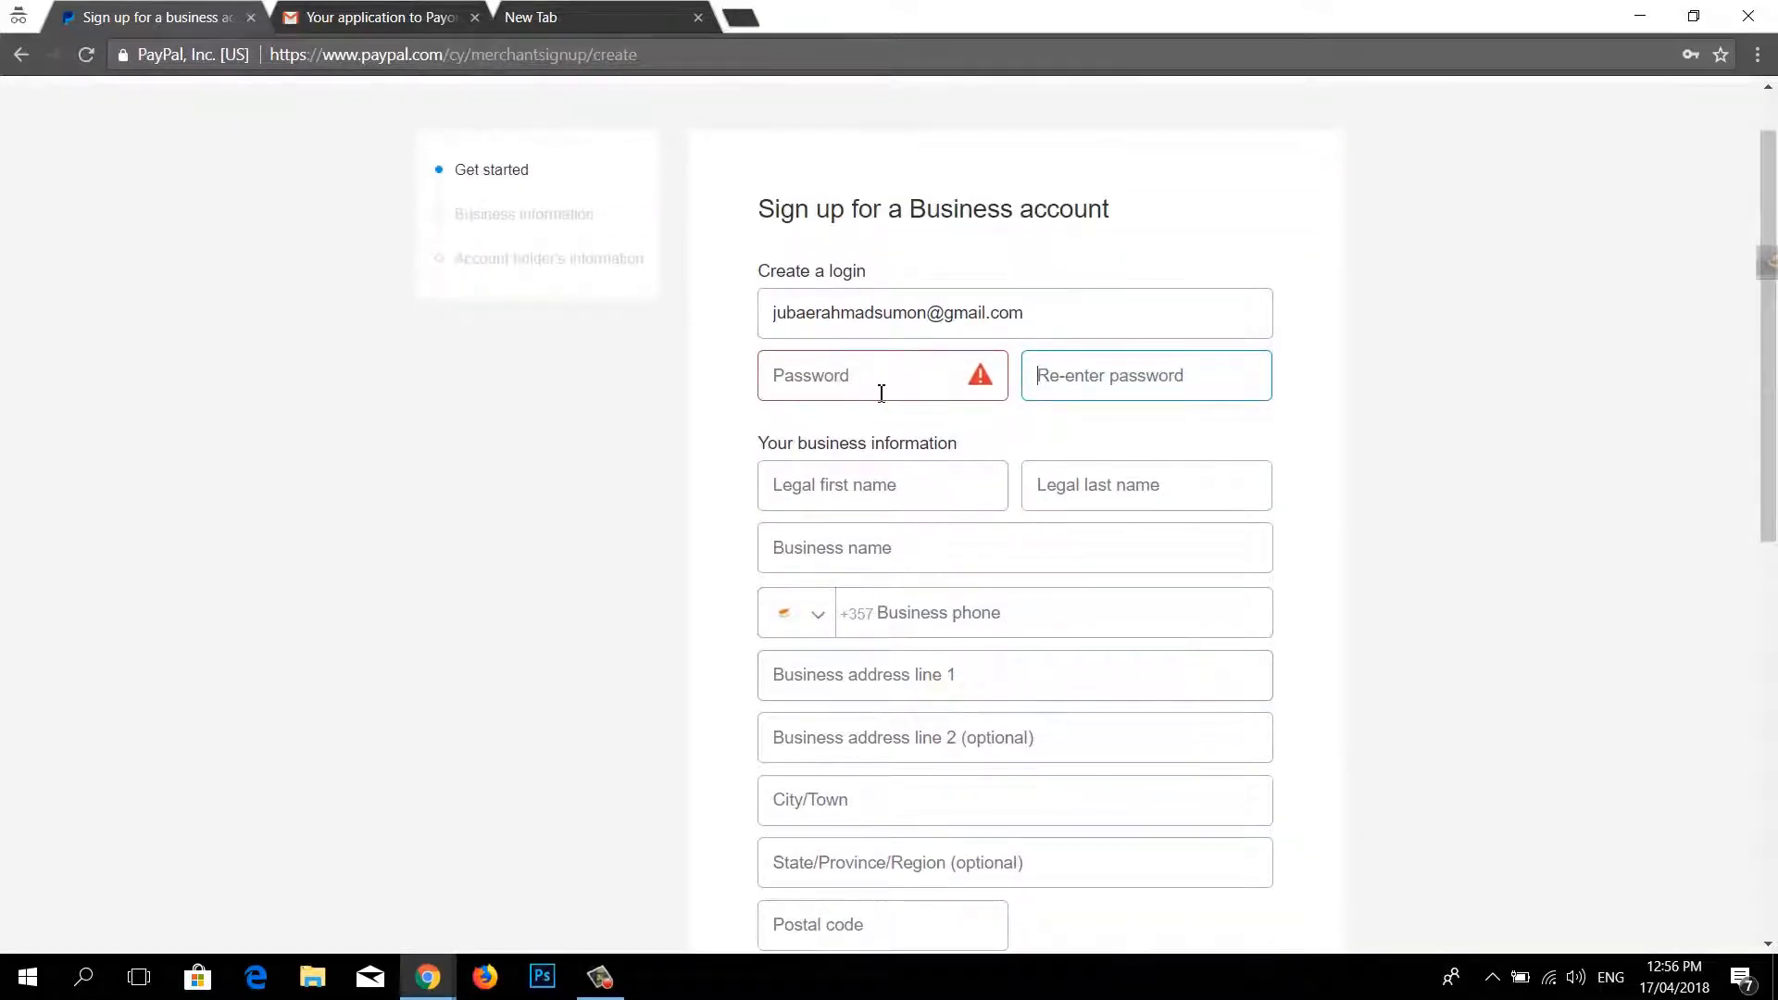
left_click(881, 393)
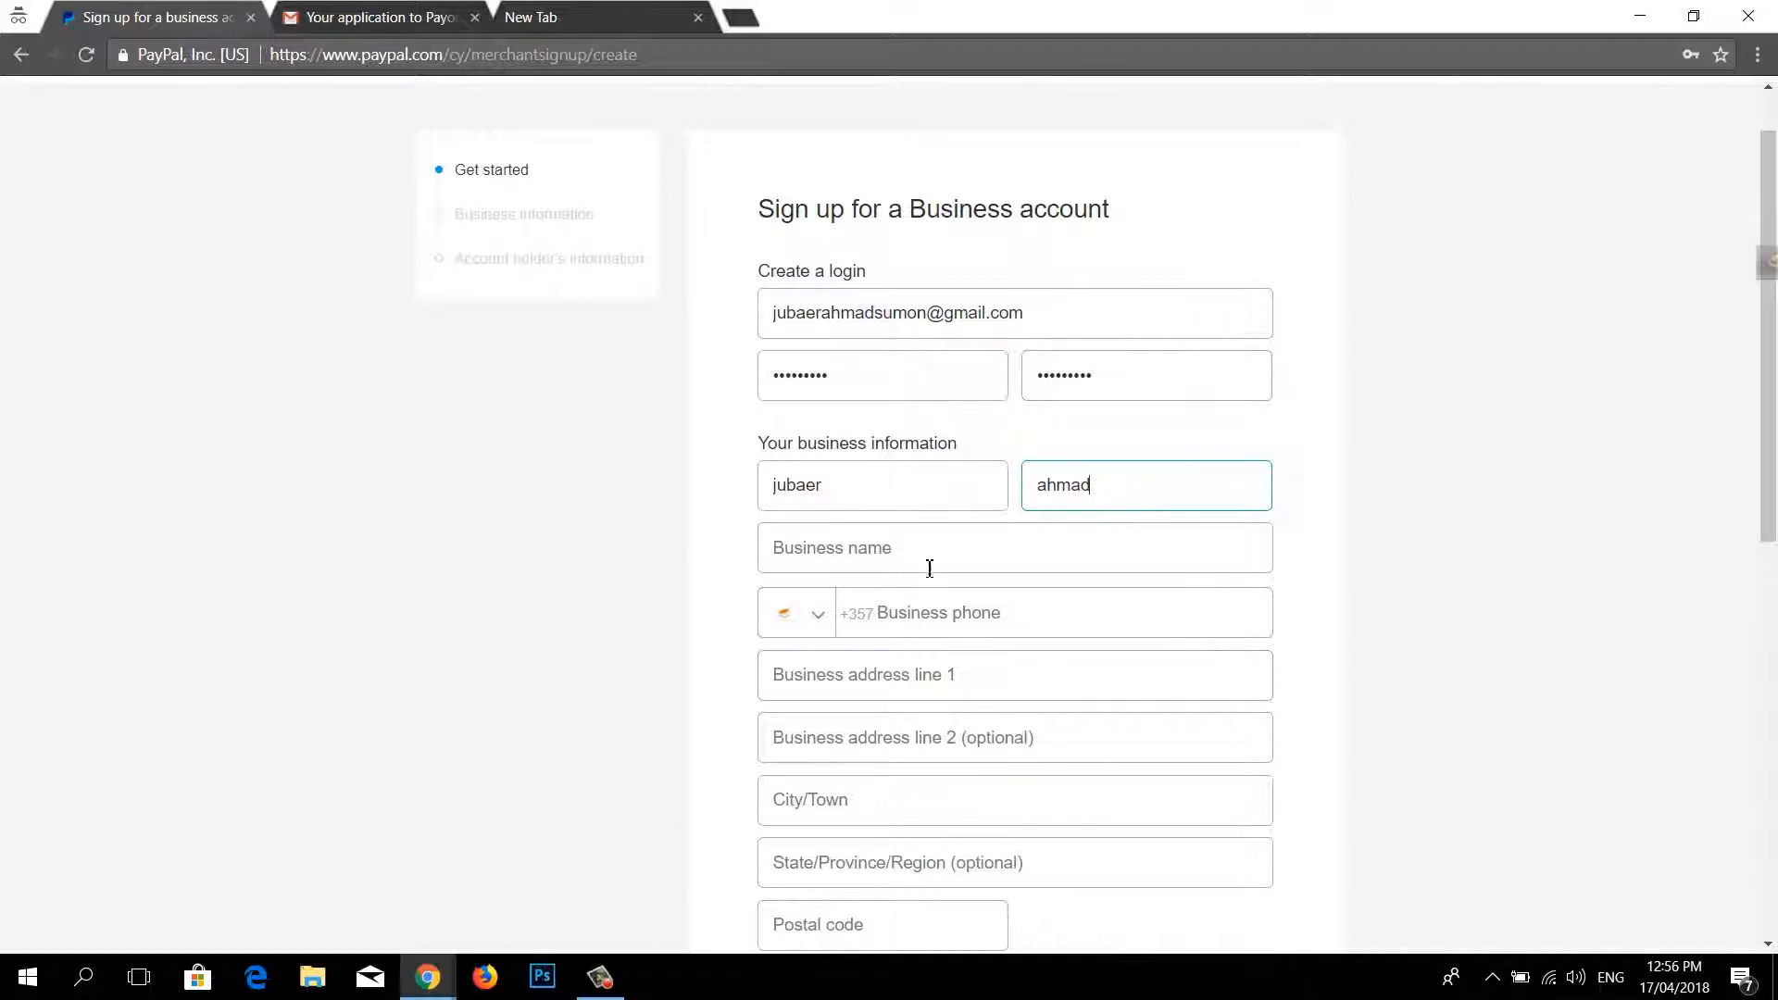
Step: Enter business name 'bdkash' and set the phone country code to Bangladesh +880
left_click(917, 555)
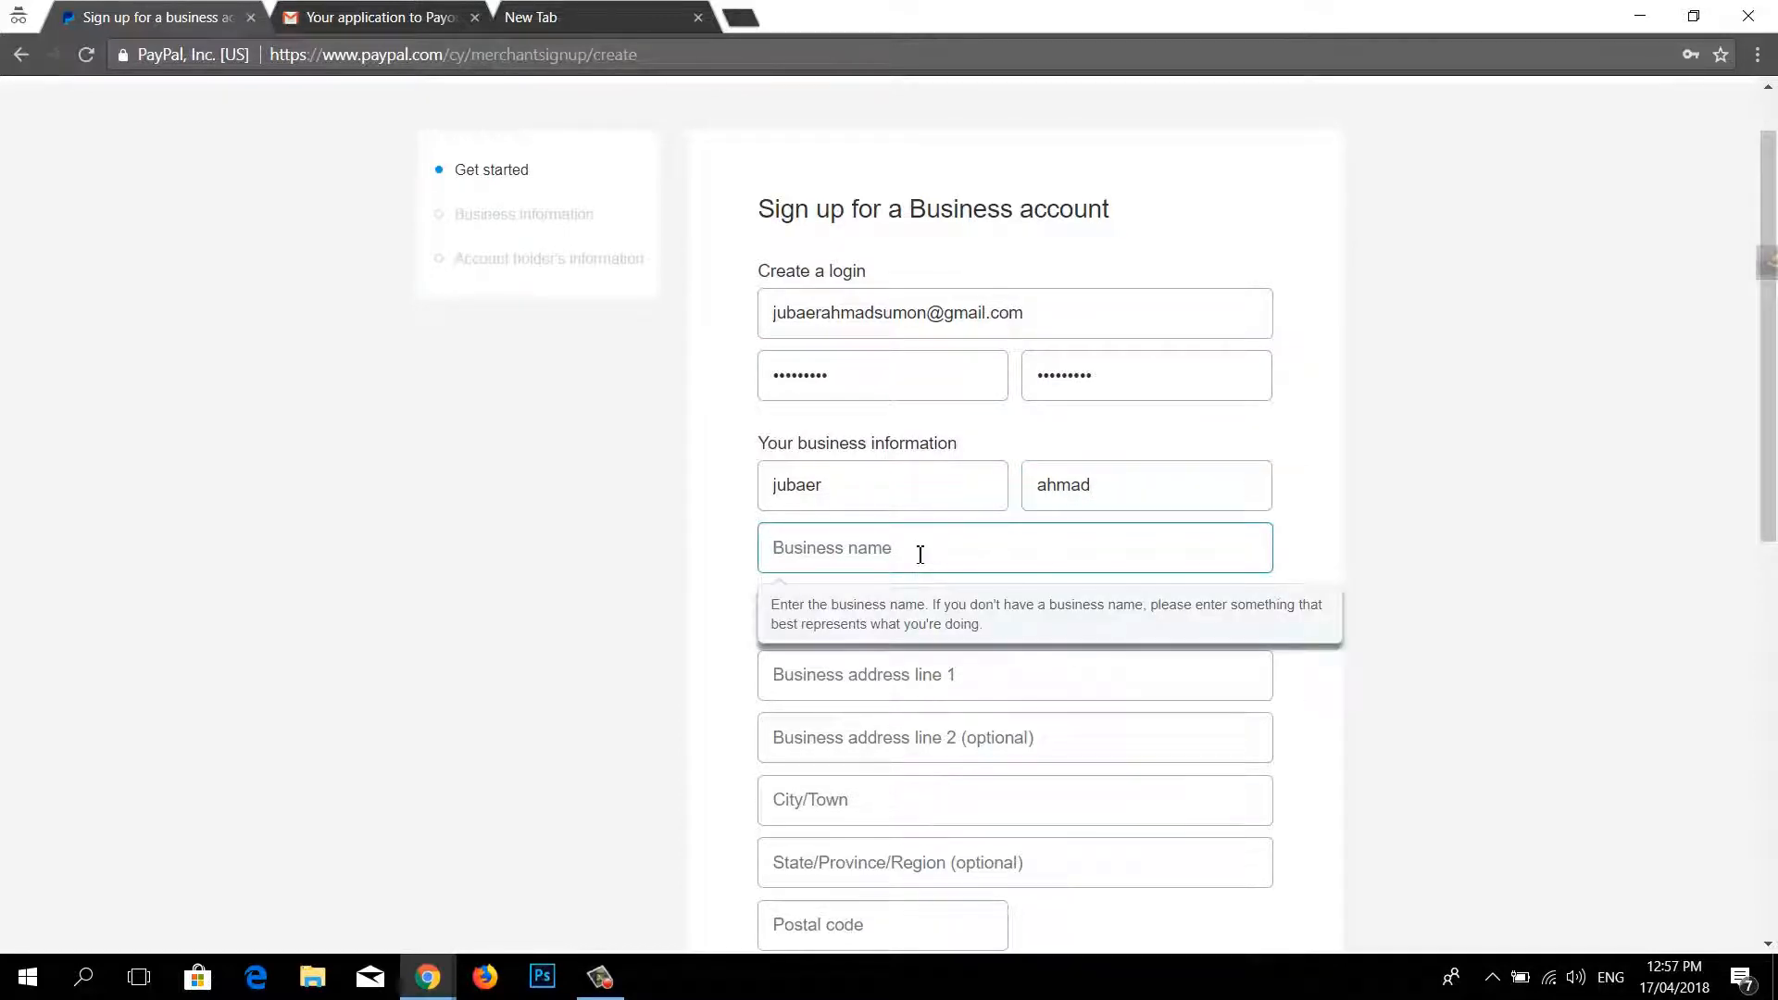
type("bdkash")
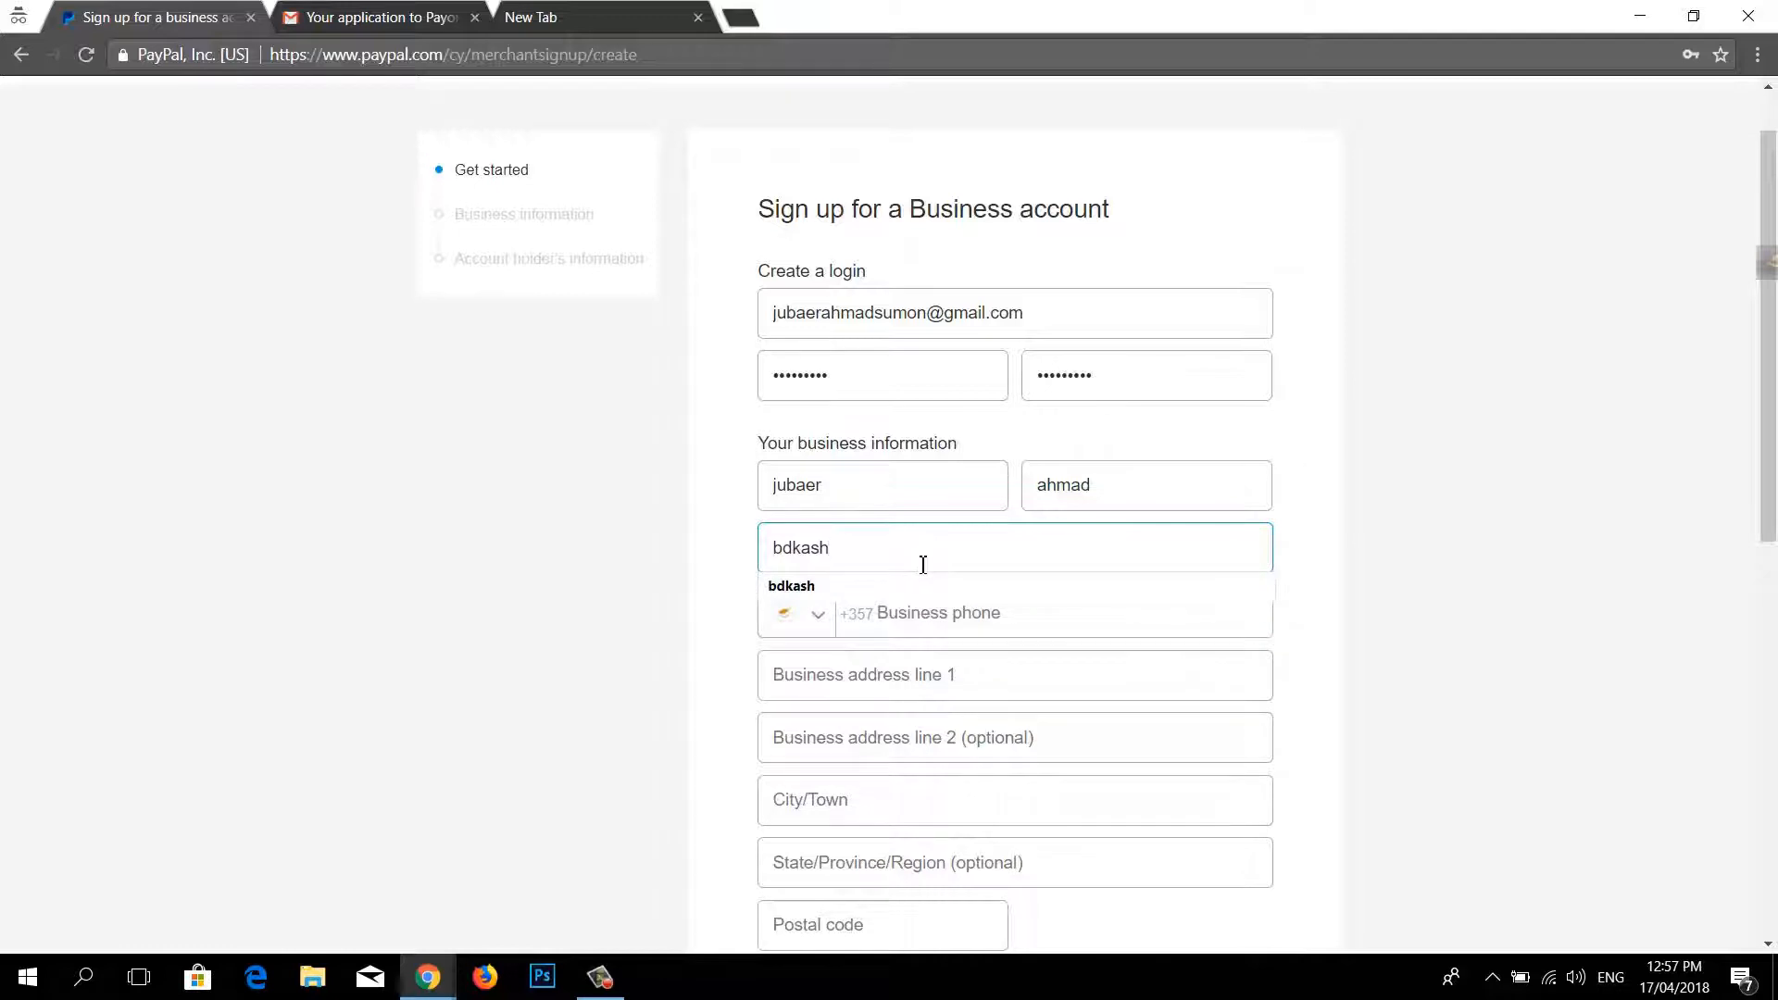
left_click(815, 621)
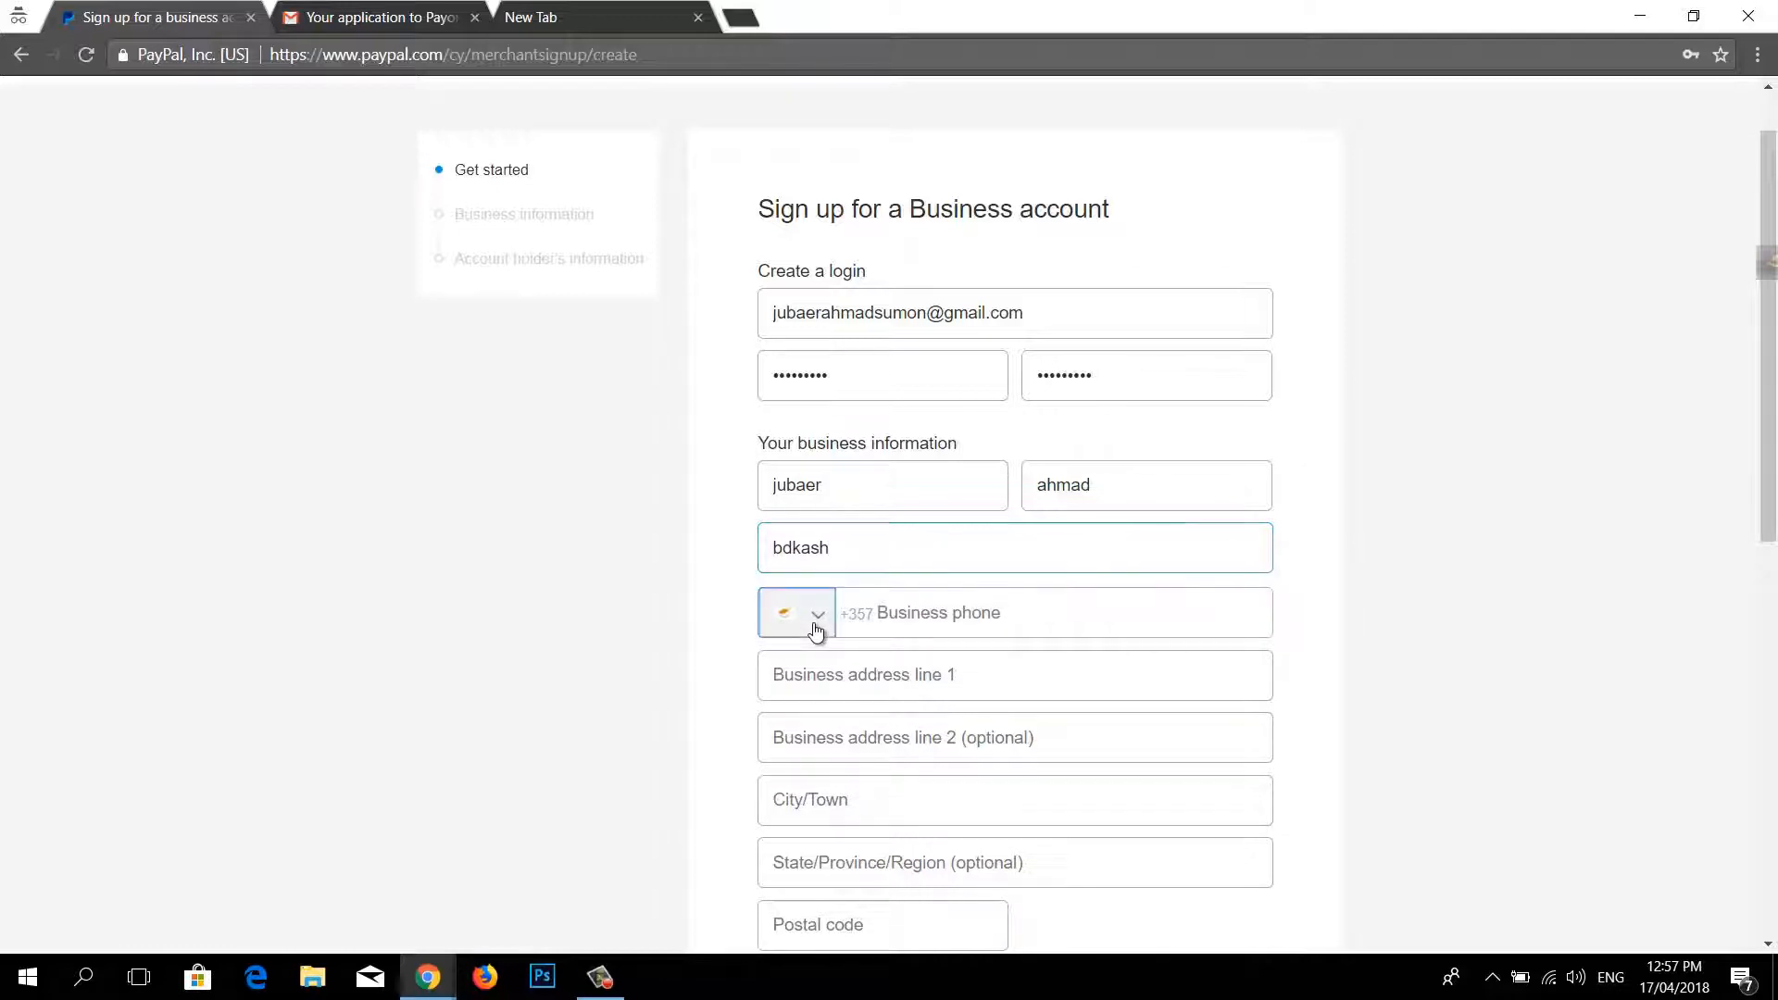
scroll(860, 758, "down", 4)
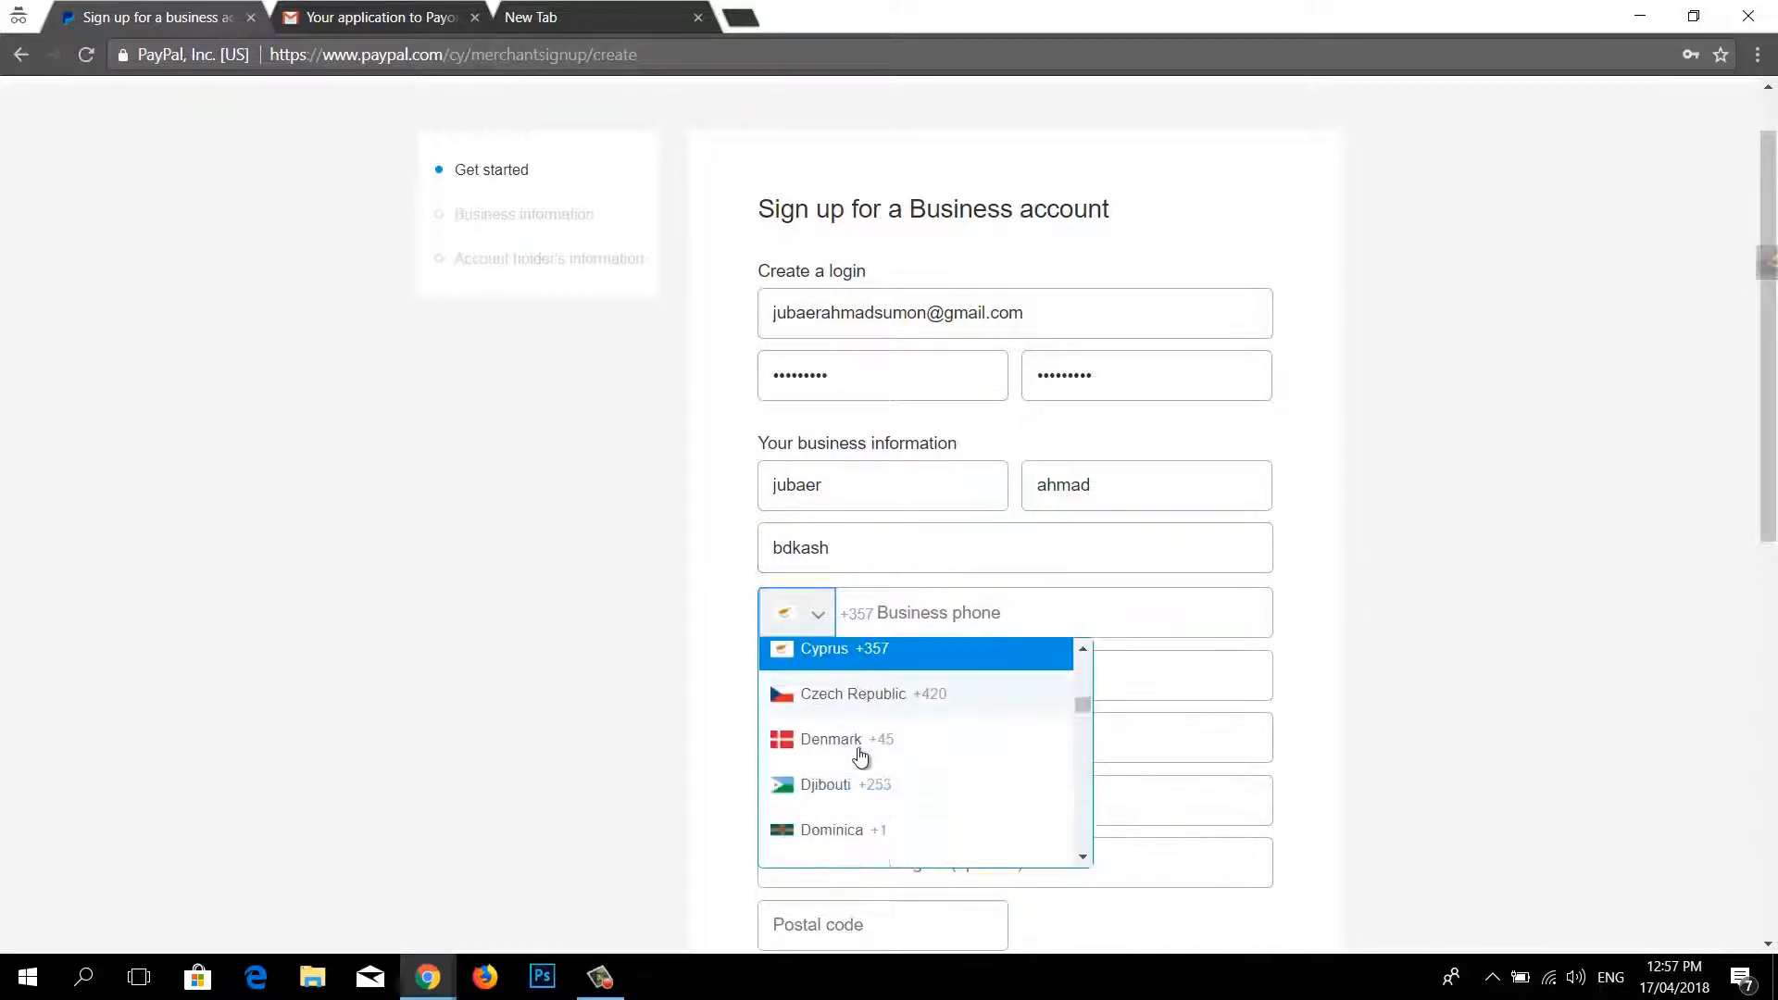
scroll(859, 758, "down", 2)
scroll(861, 761, "up", 14)
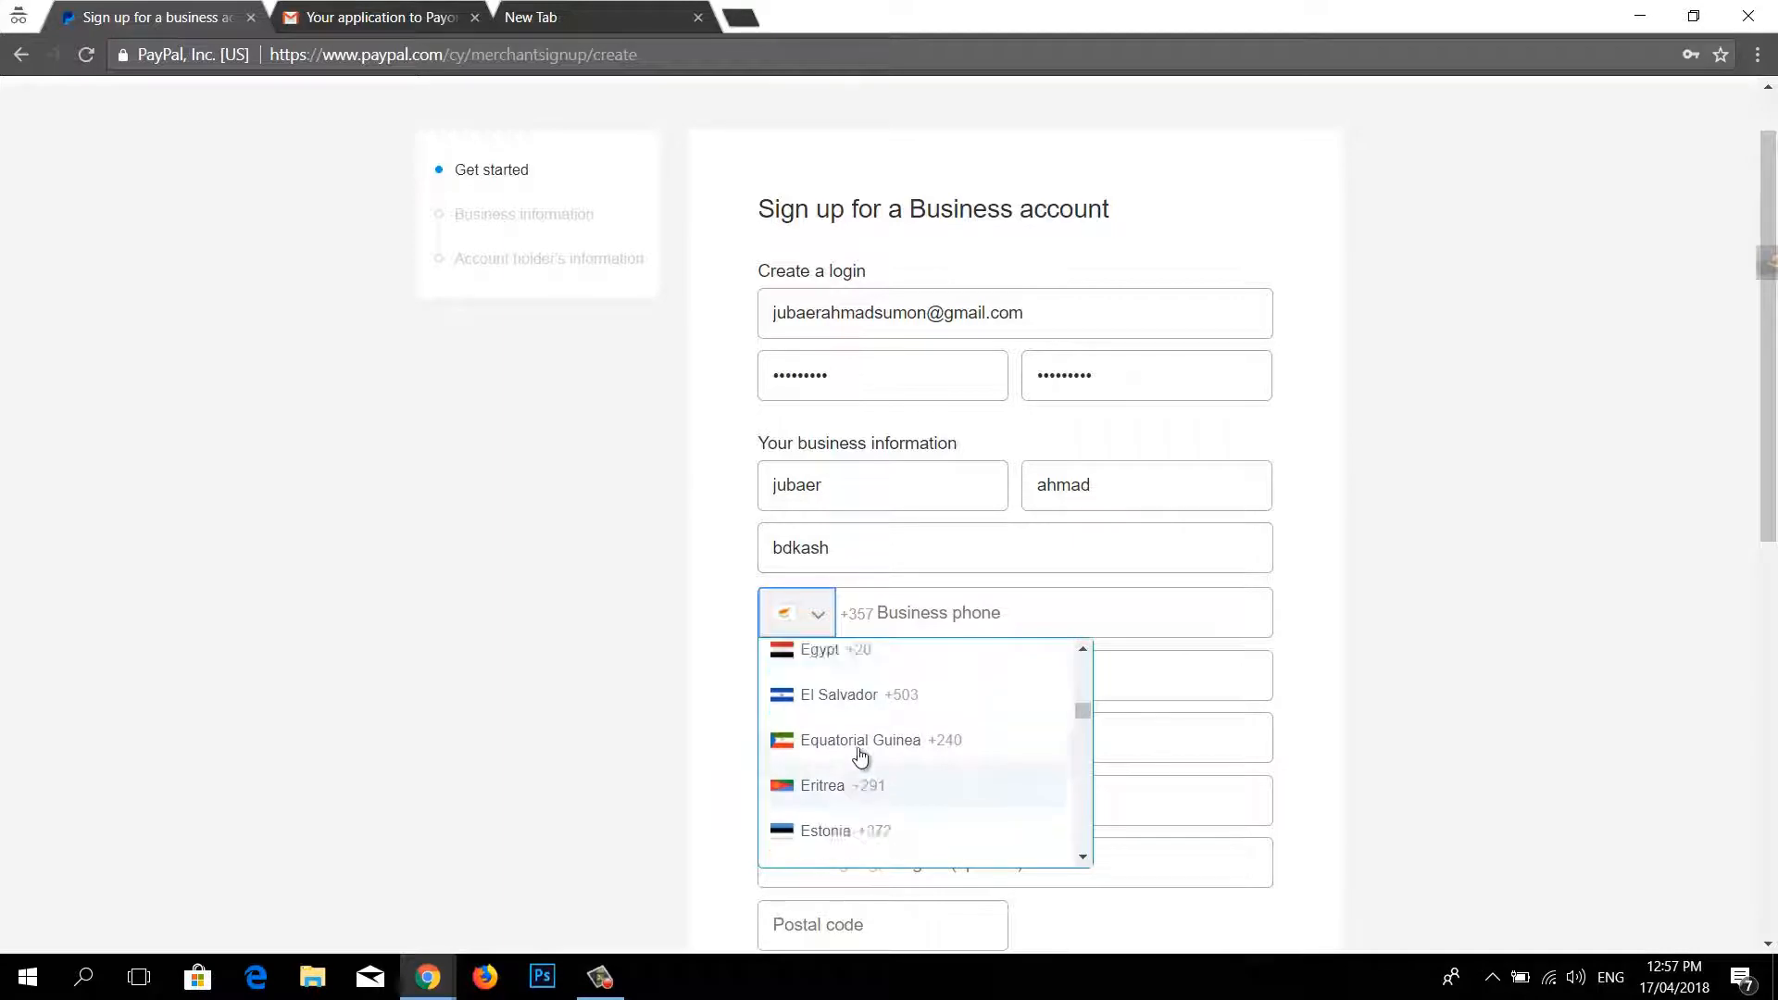
scroll(866, 770, "up", 6)
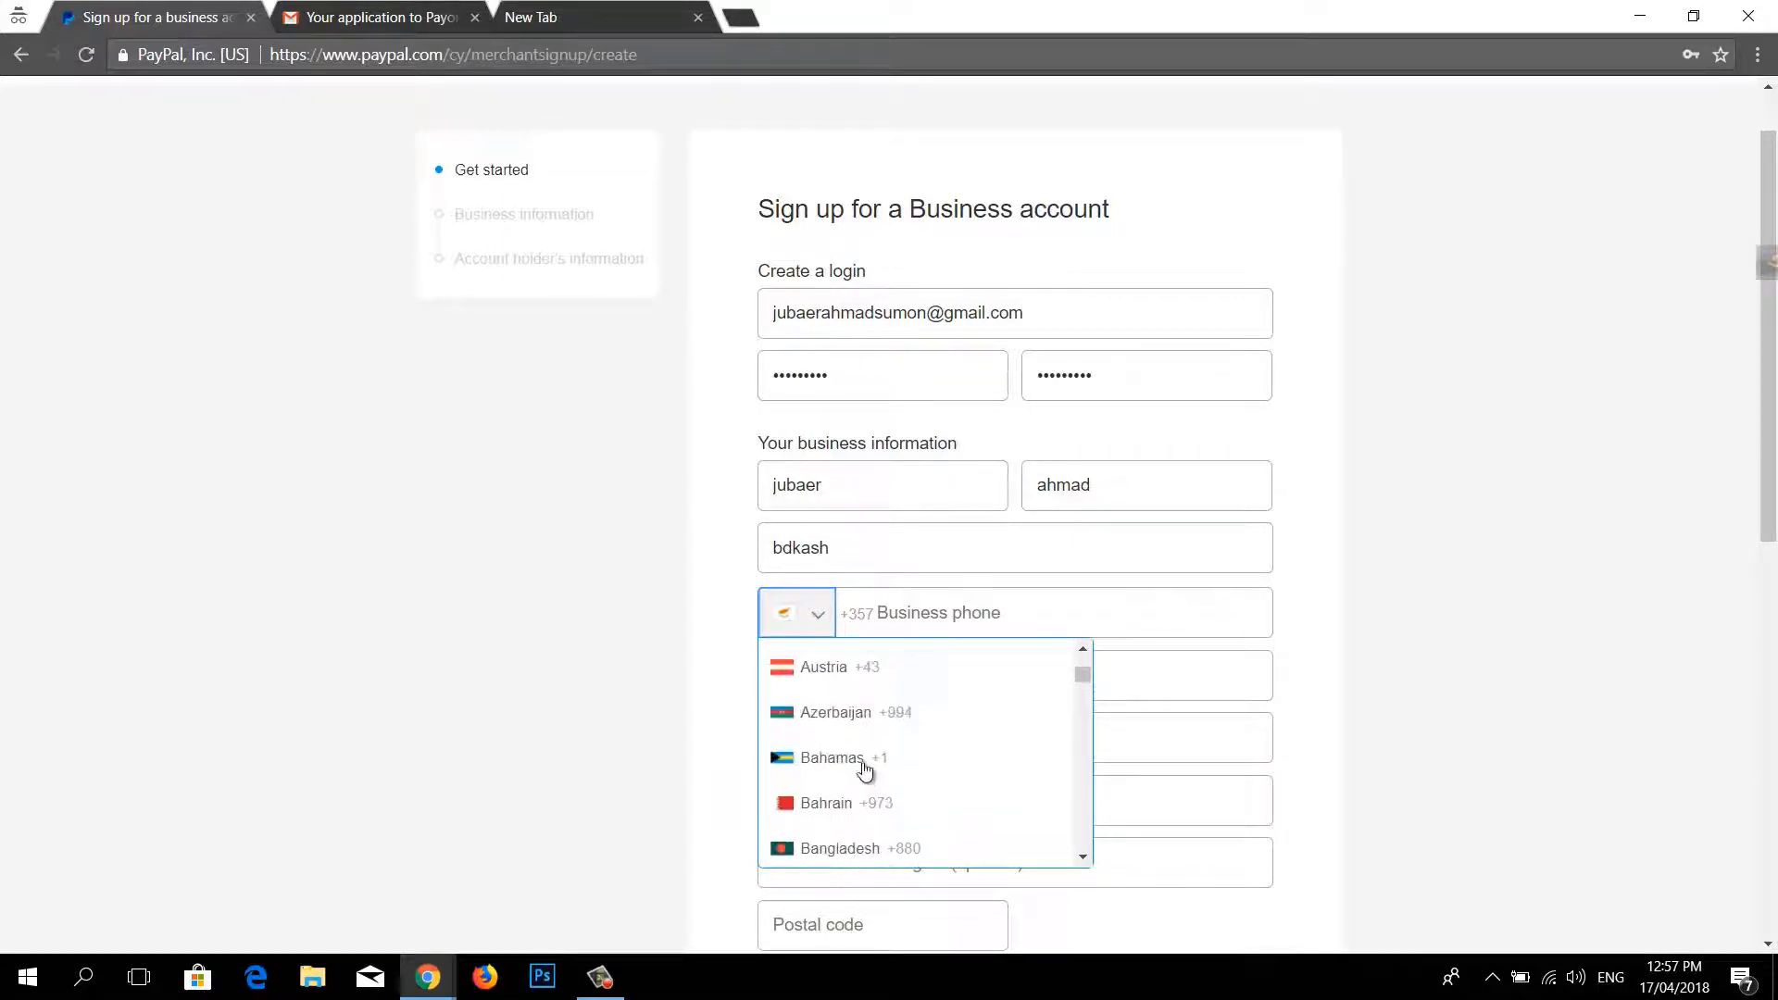
left_click(867, 804)
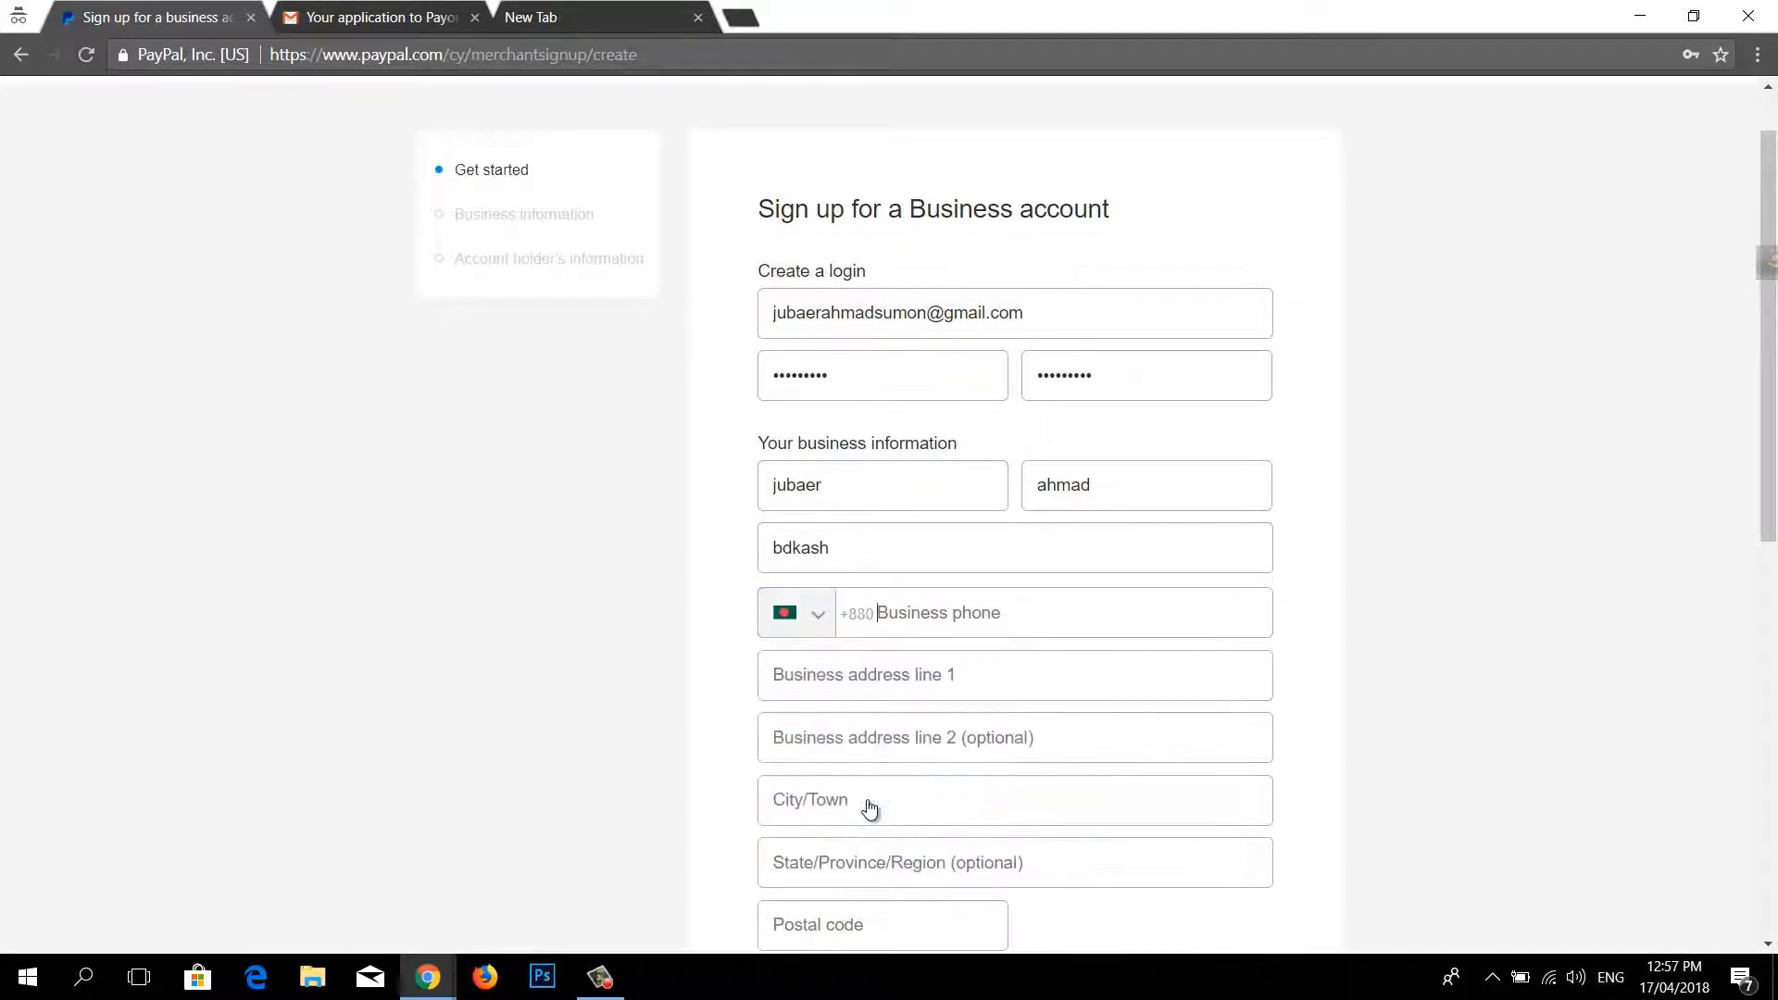
Step: Paste the business phone number and enter the business street address
key("ctrl+v")
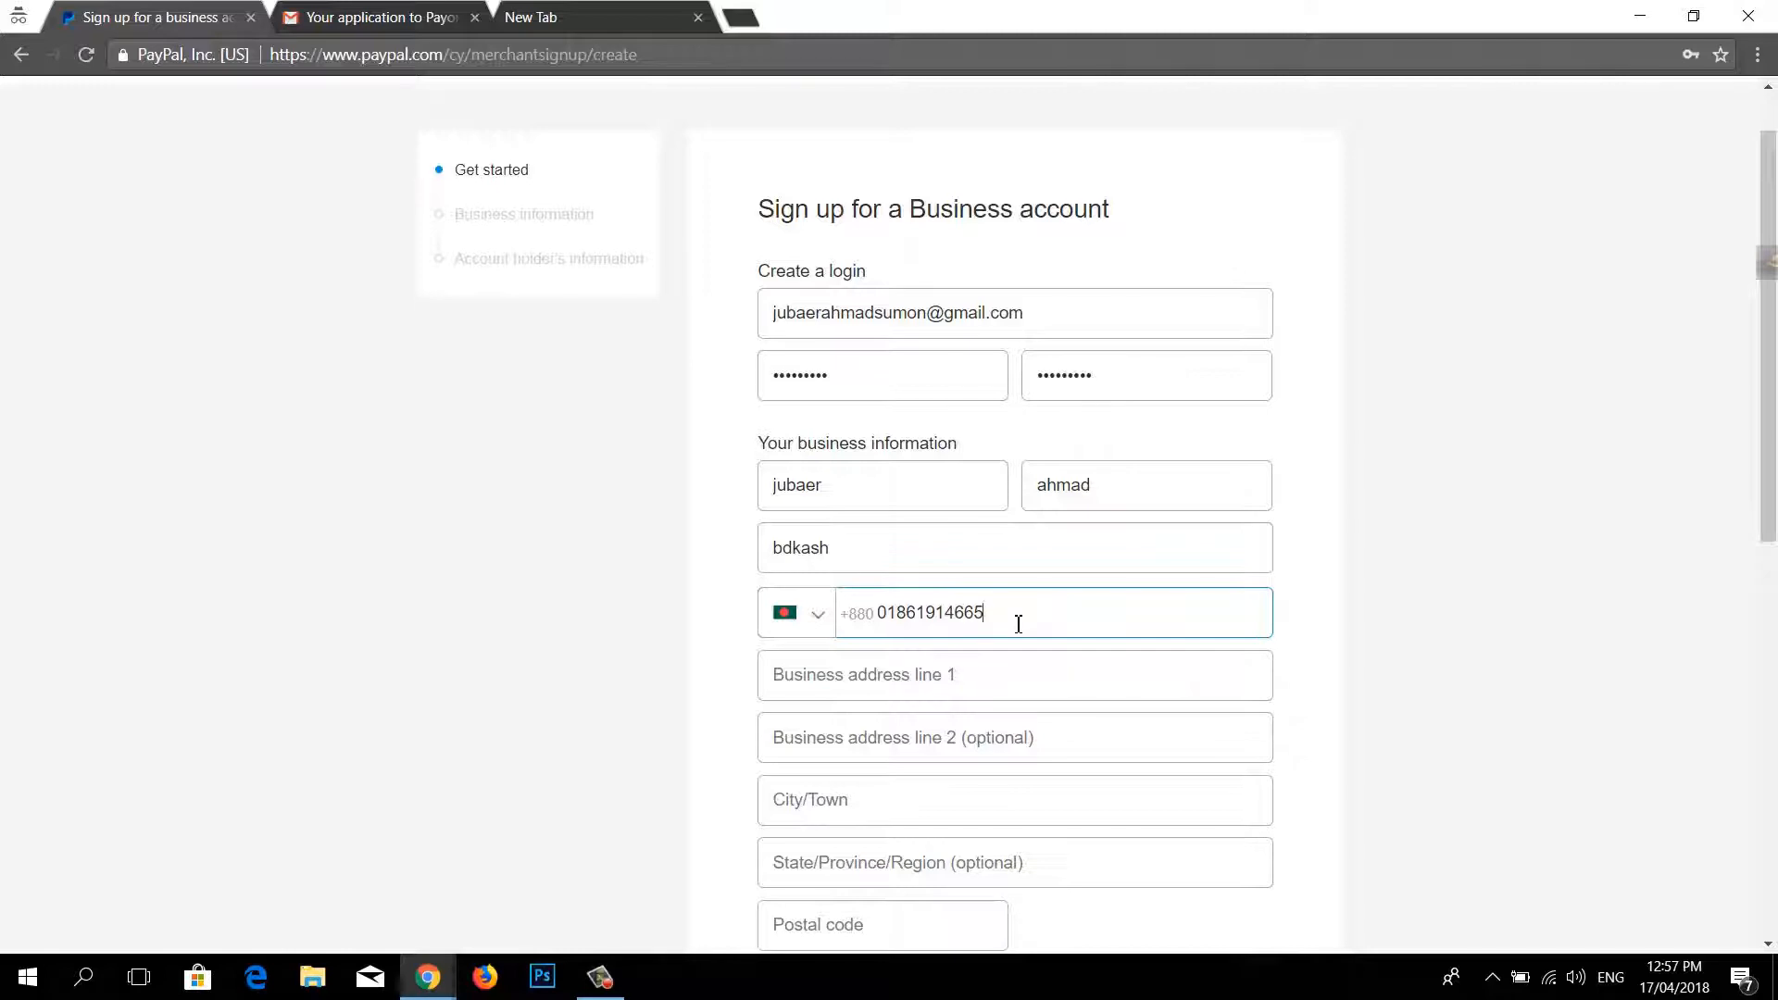
scroll(1019, 623, "down", 1)
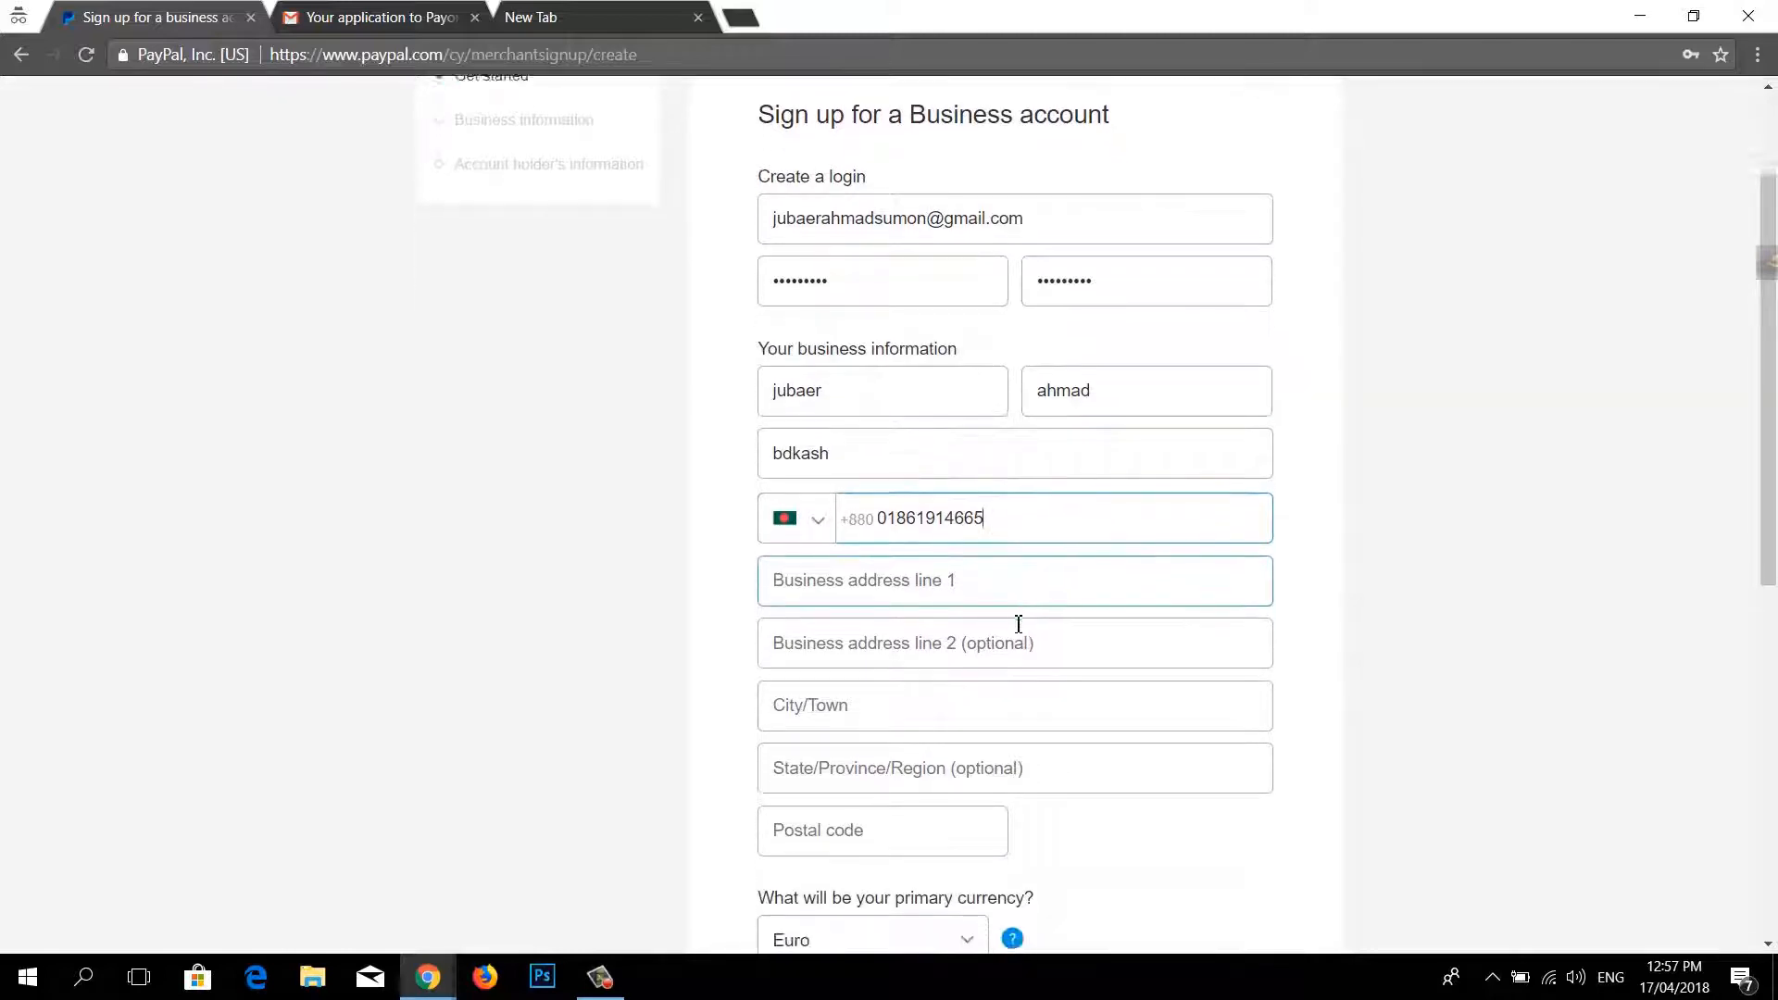
scroll(1019, 623, "down", 1)
left_click(886, 473)
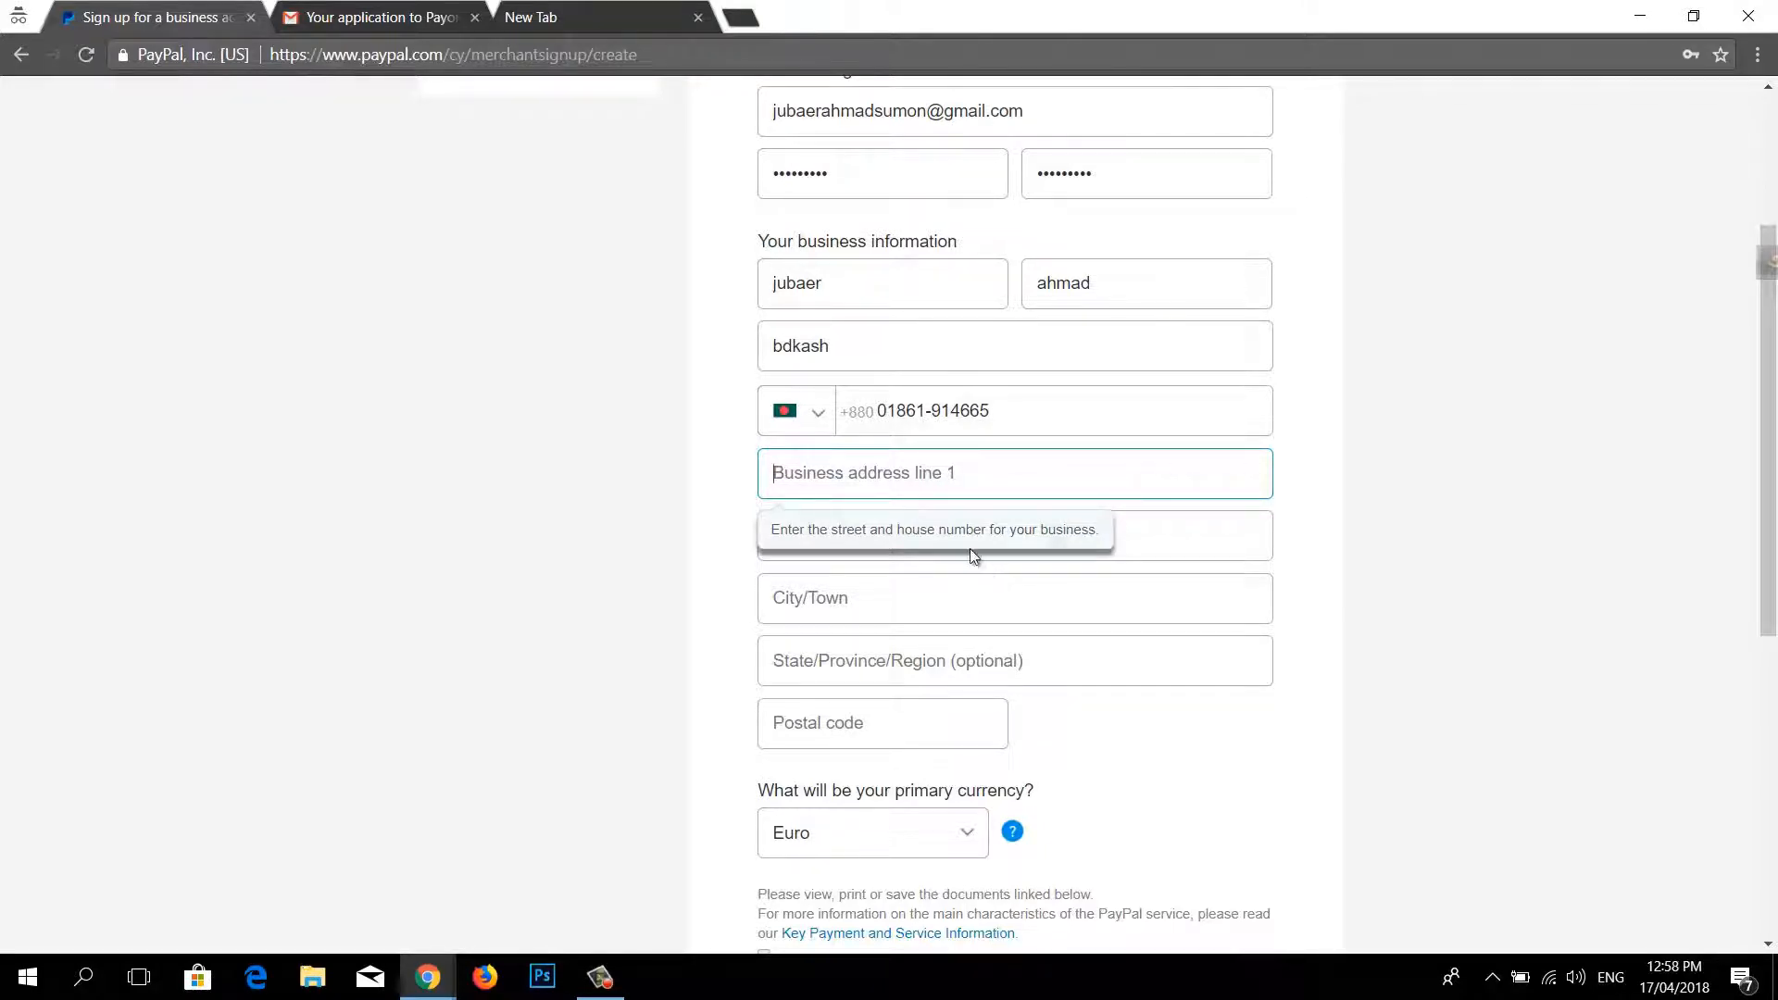
type("Rupgonj")
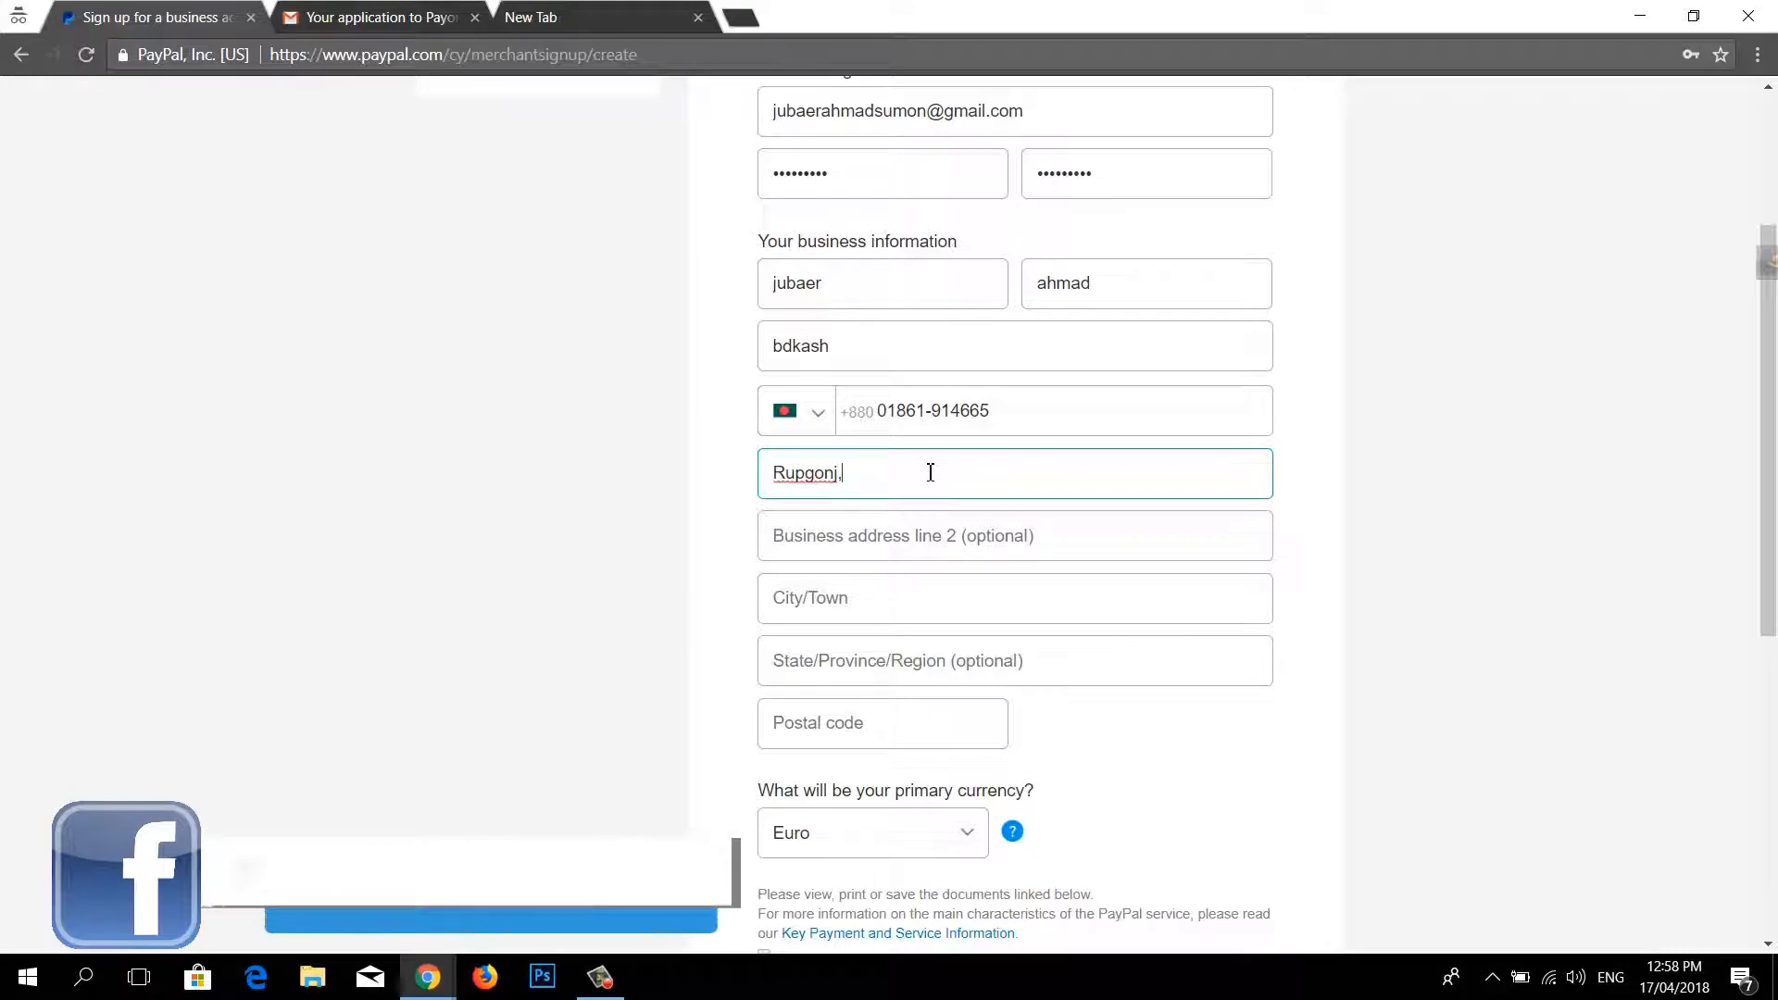
type(",Naray")
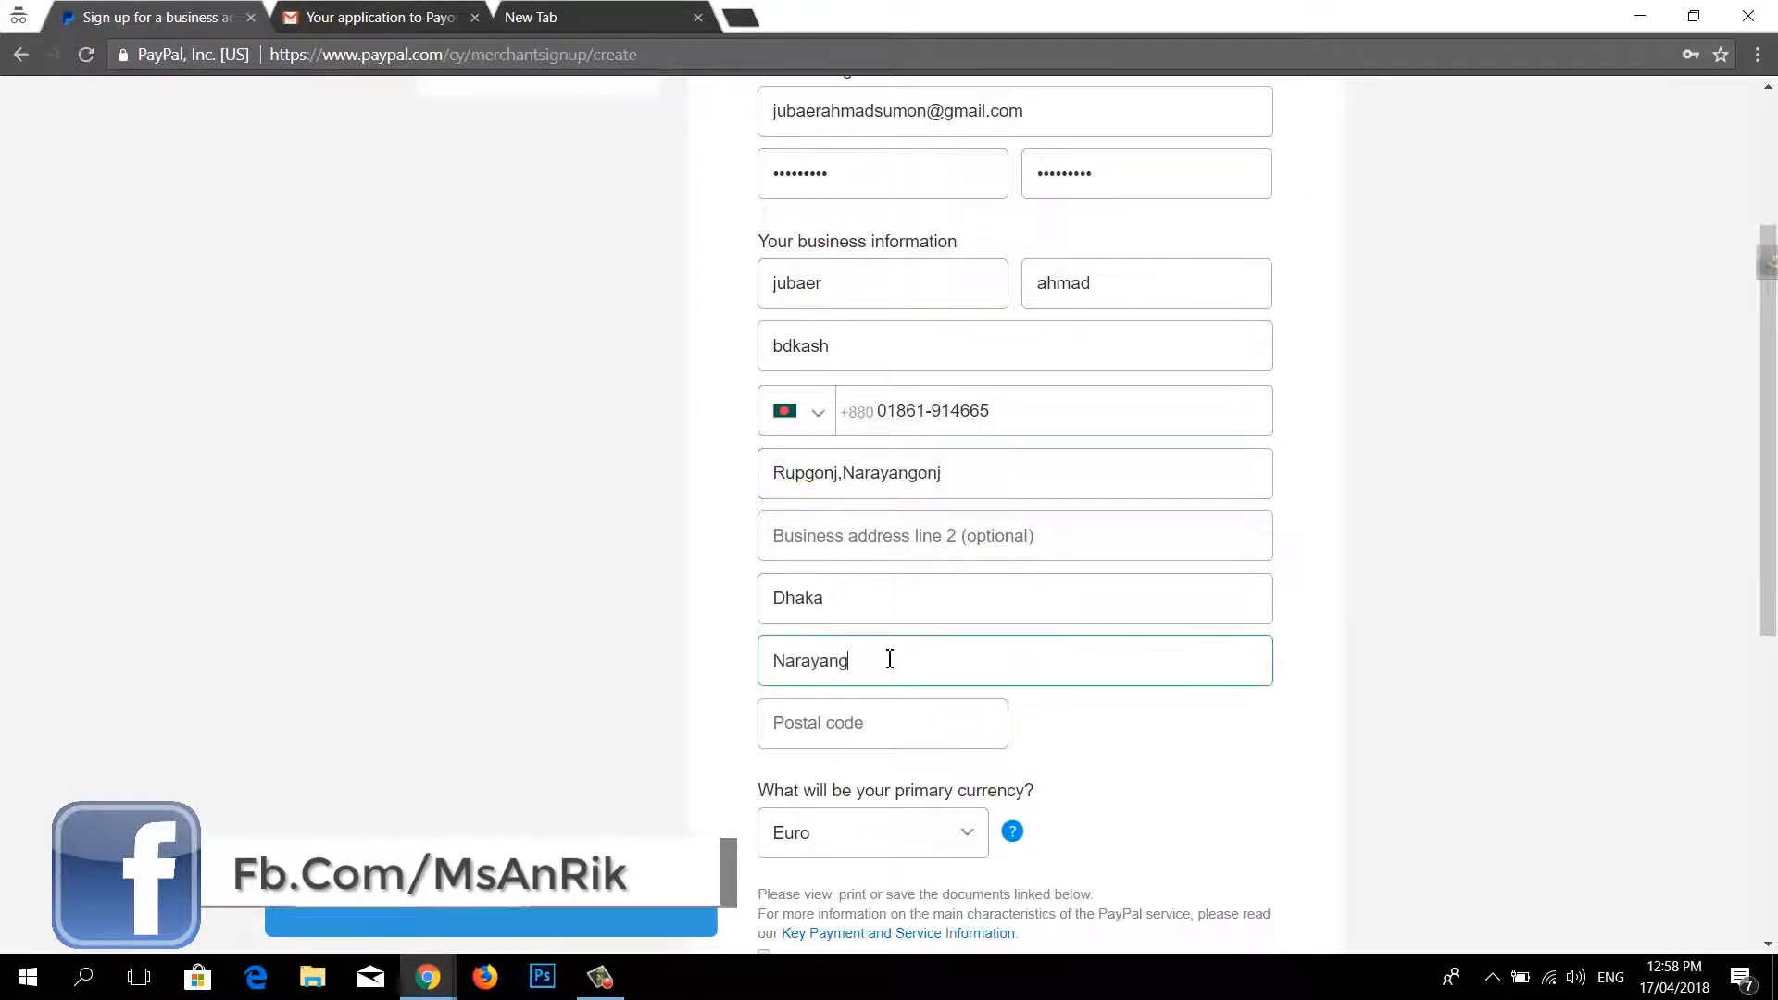
type("onj")
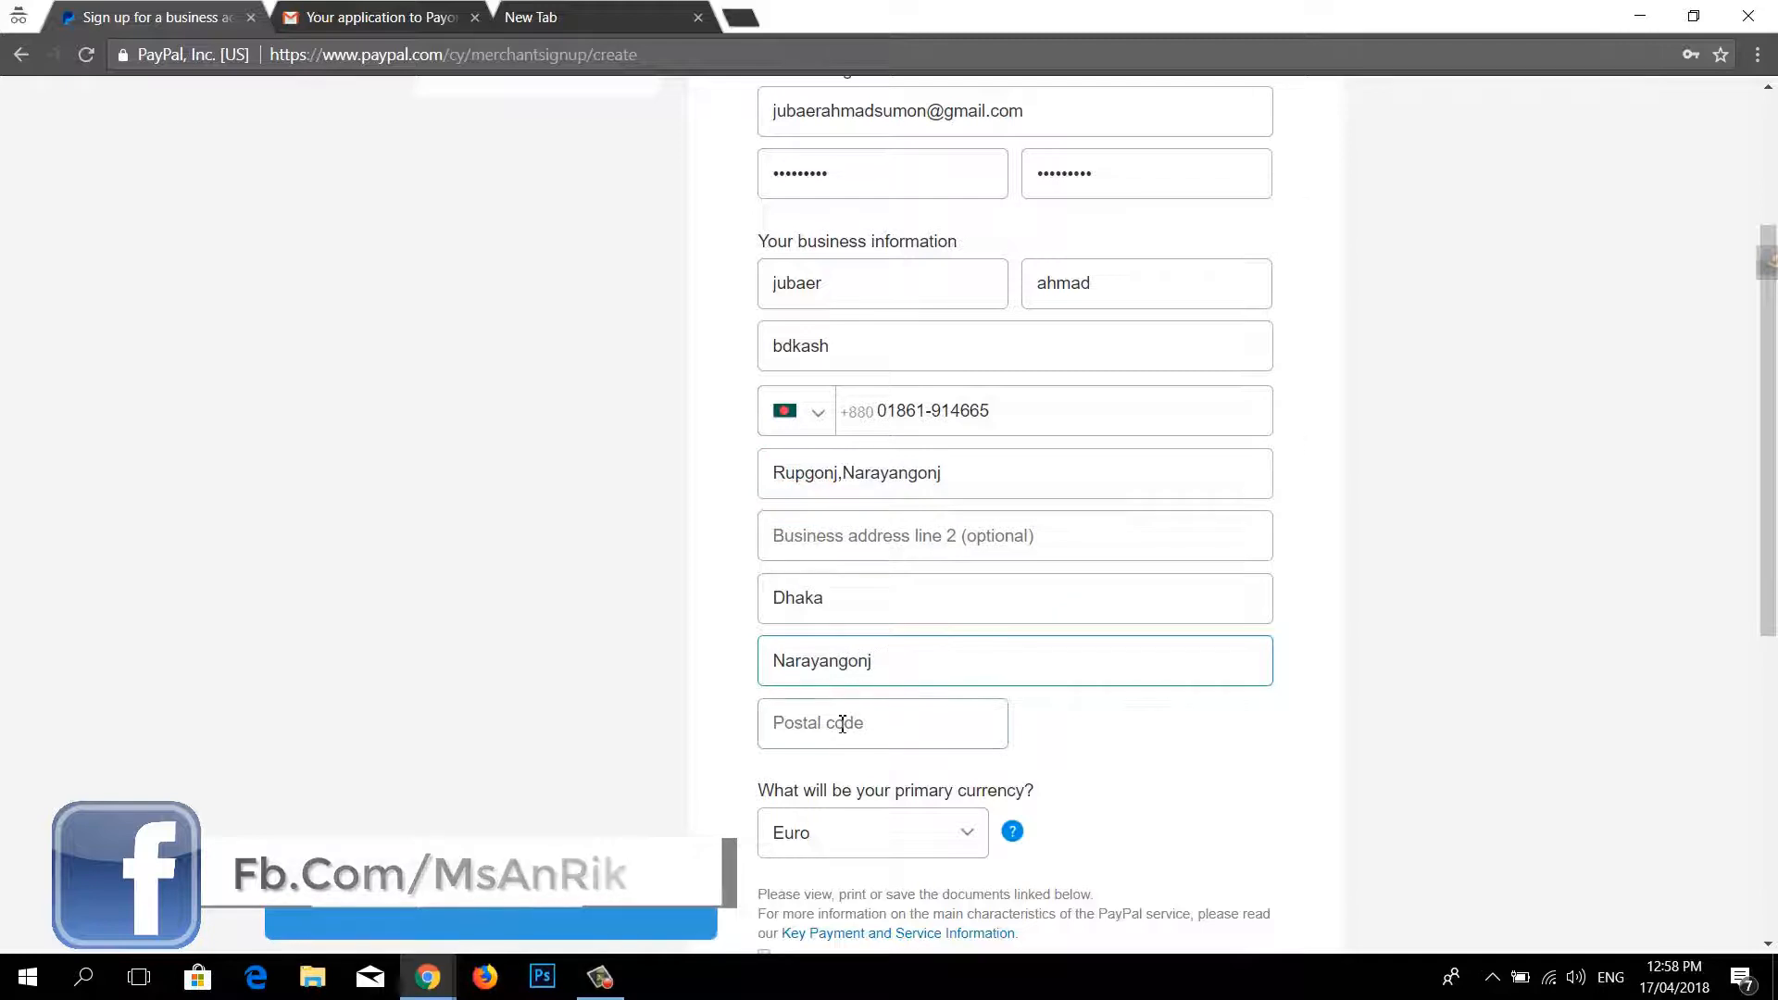
Step: Enter the postal code and choose US Dollar as the primary currency
left_click(842, 722)
type("1720")
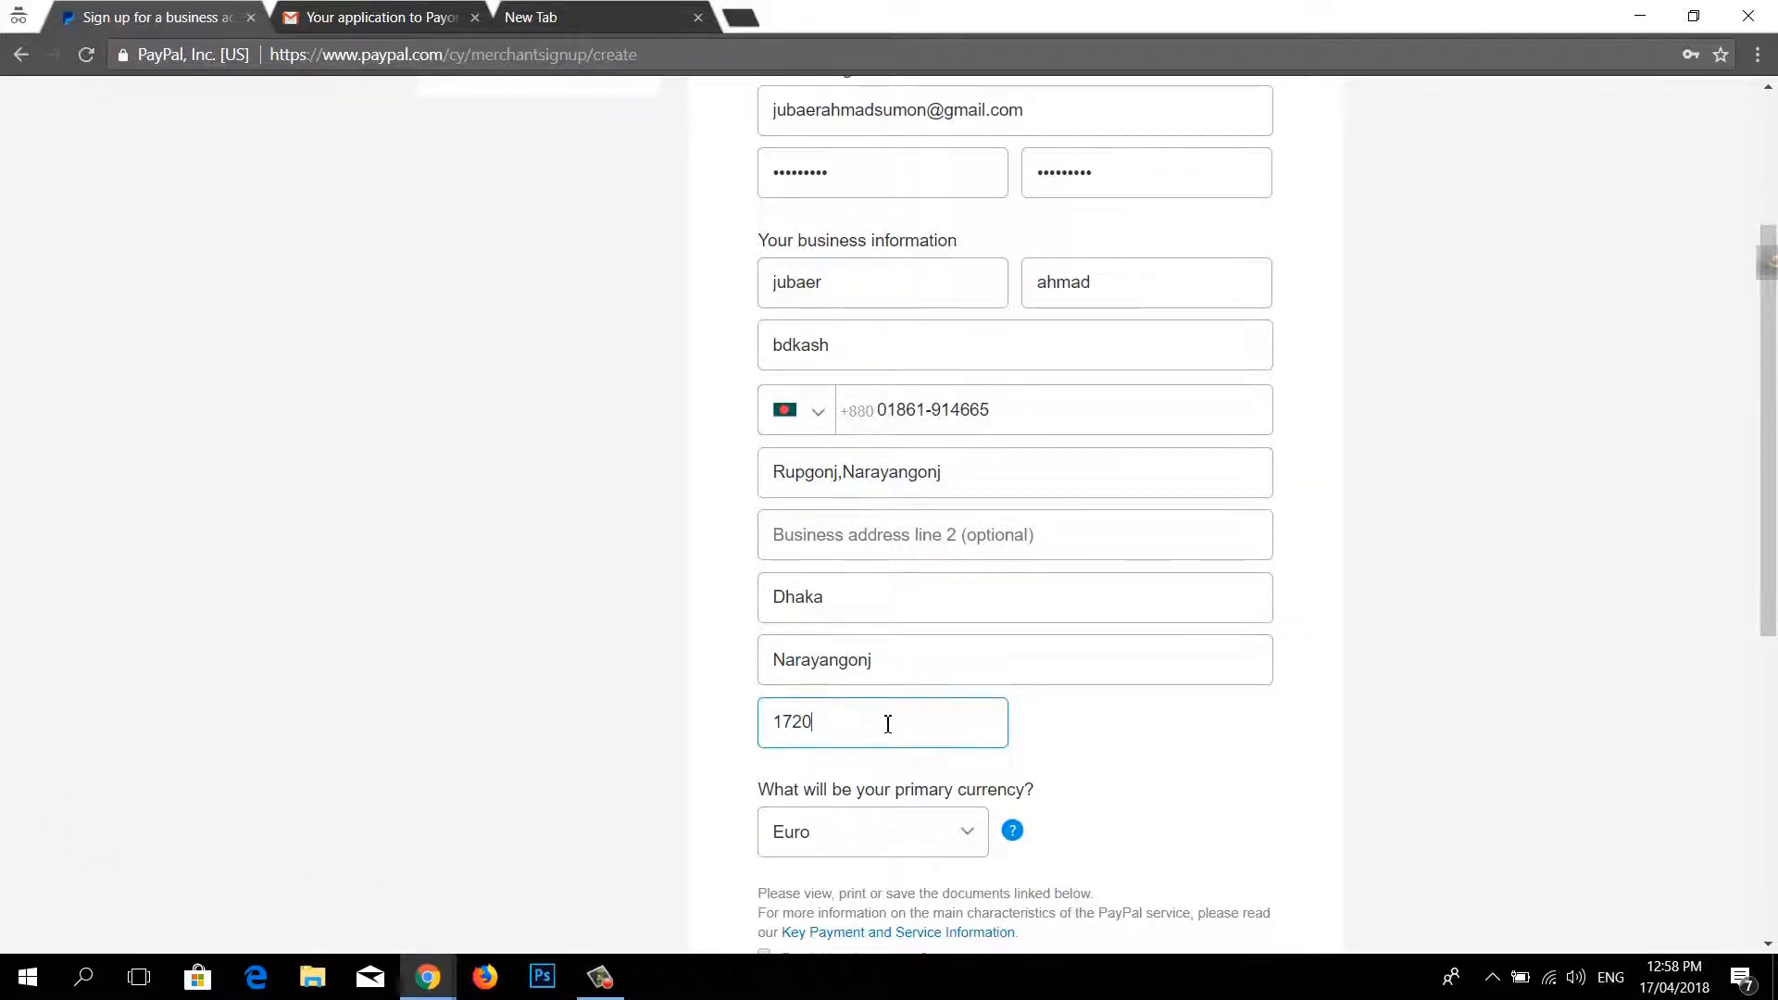
scroll(885, 723, "down", 2)
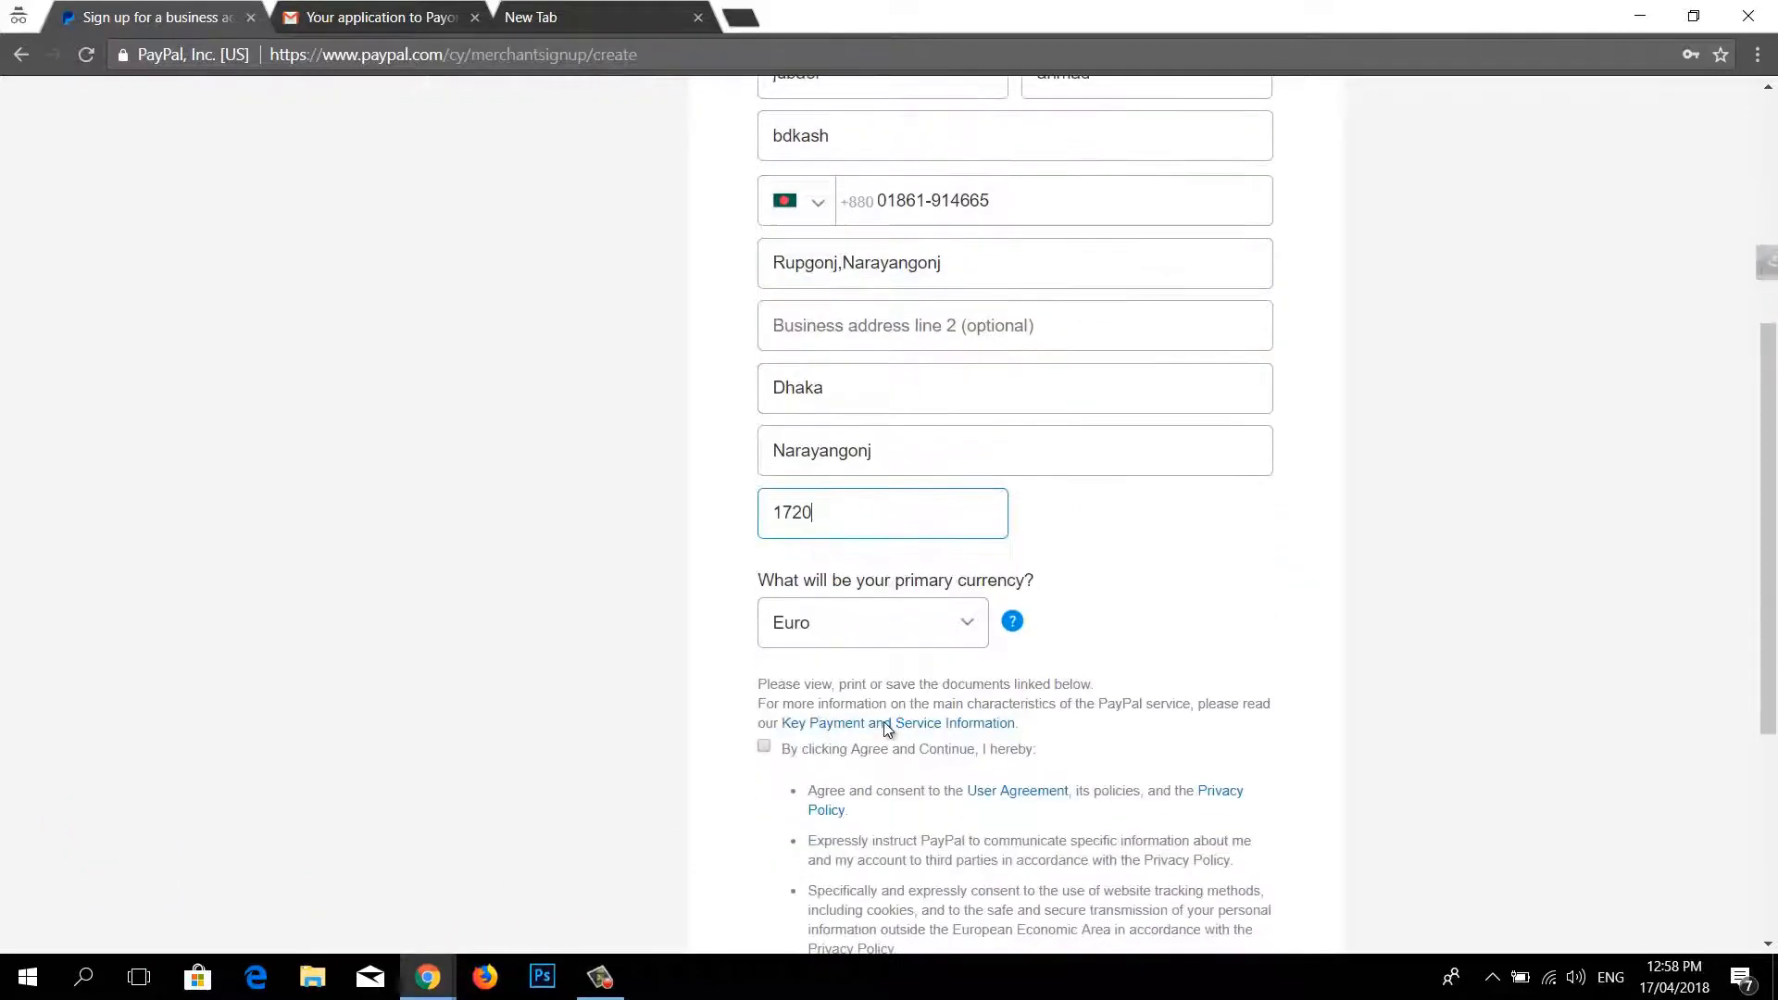
left_click(941, 608)
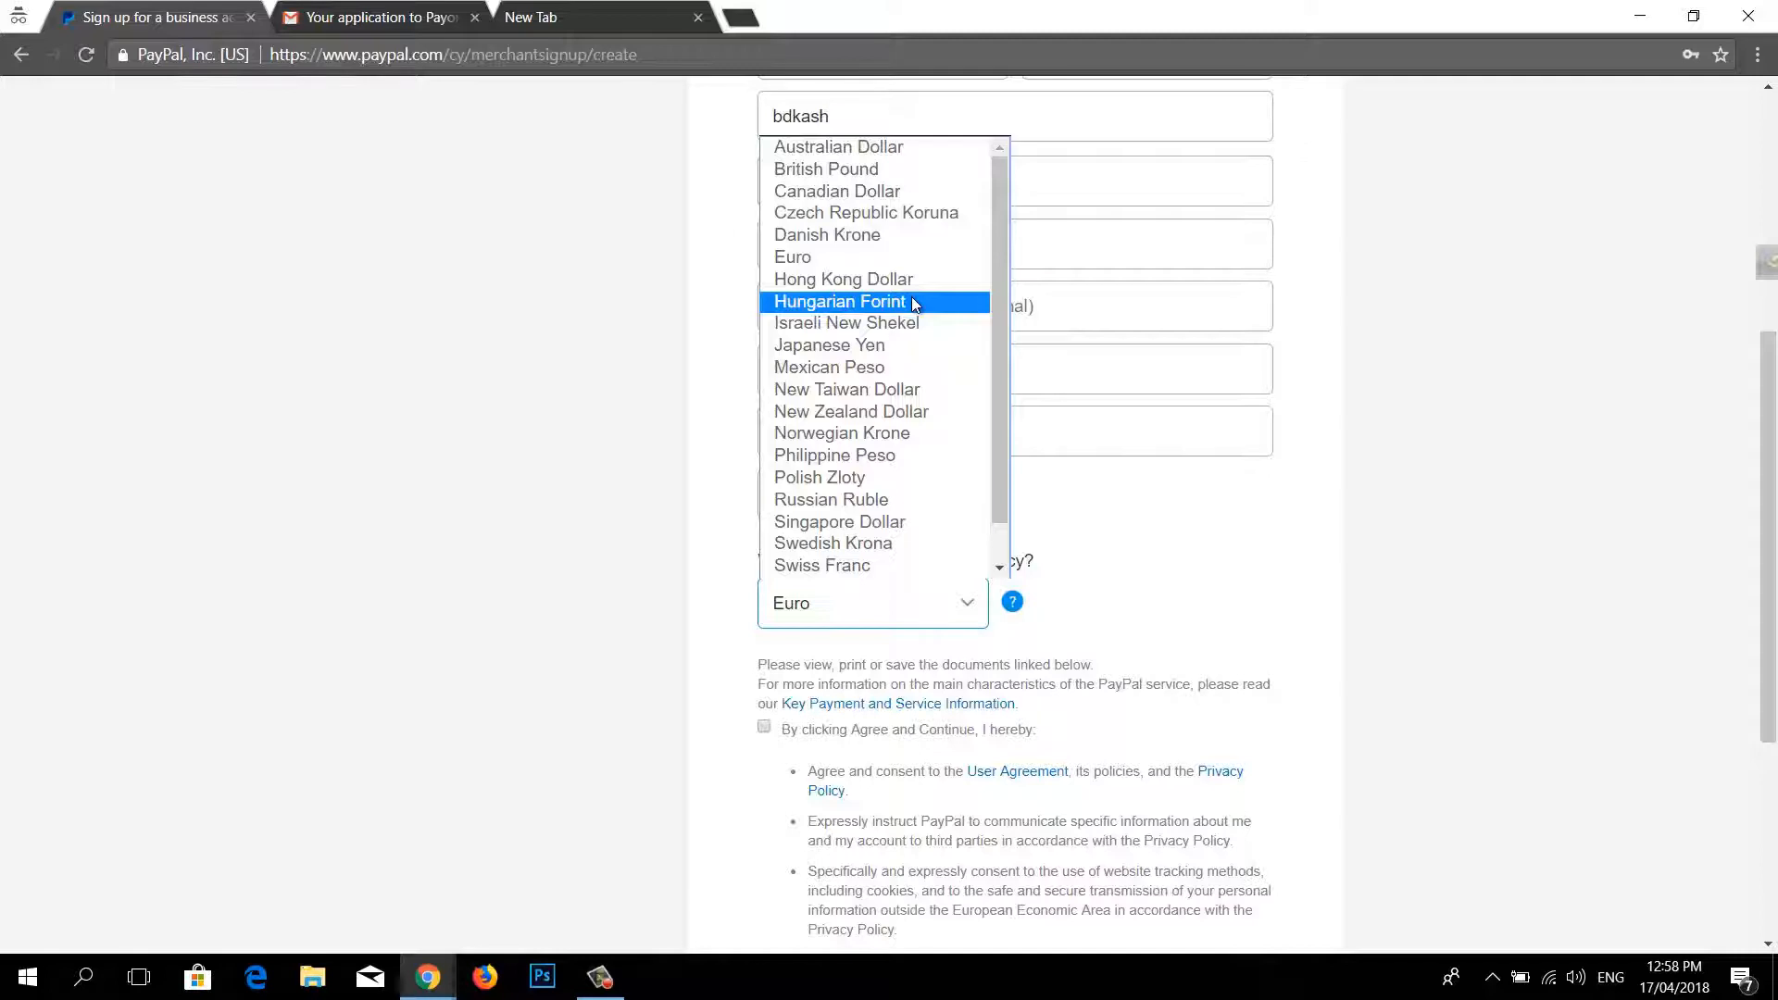
scroll(909, 303, "down", 1)
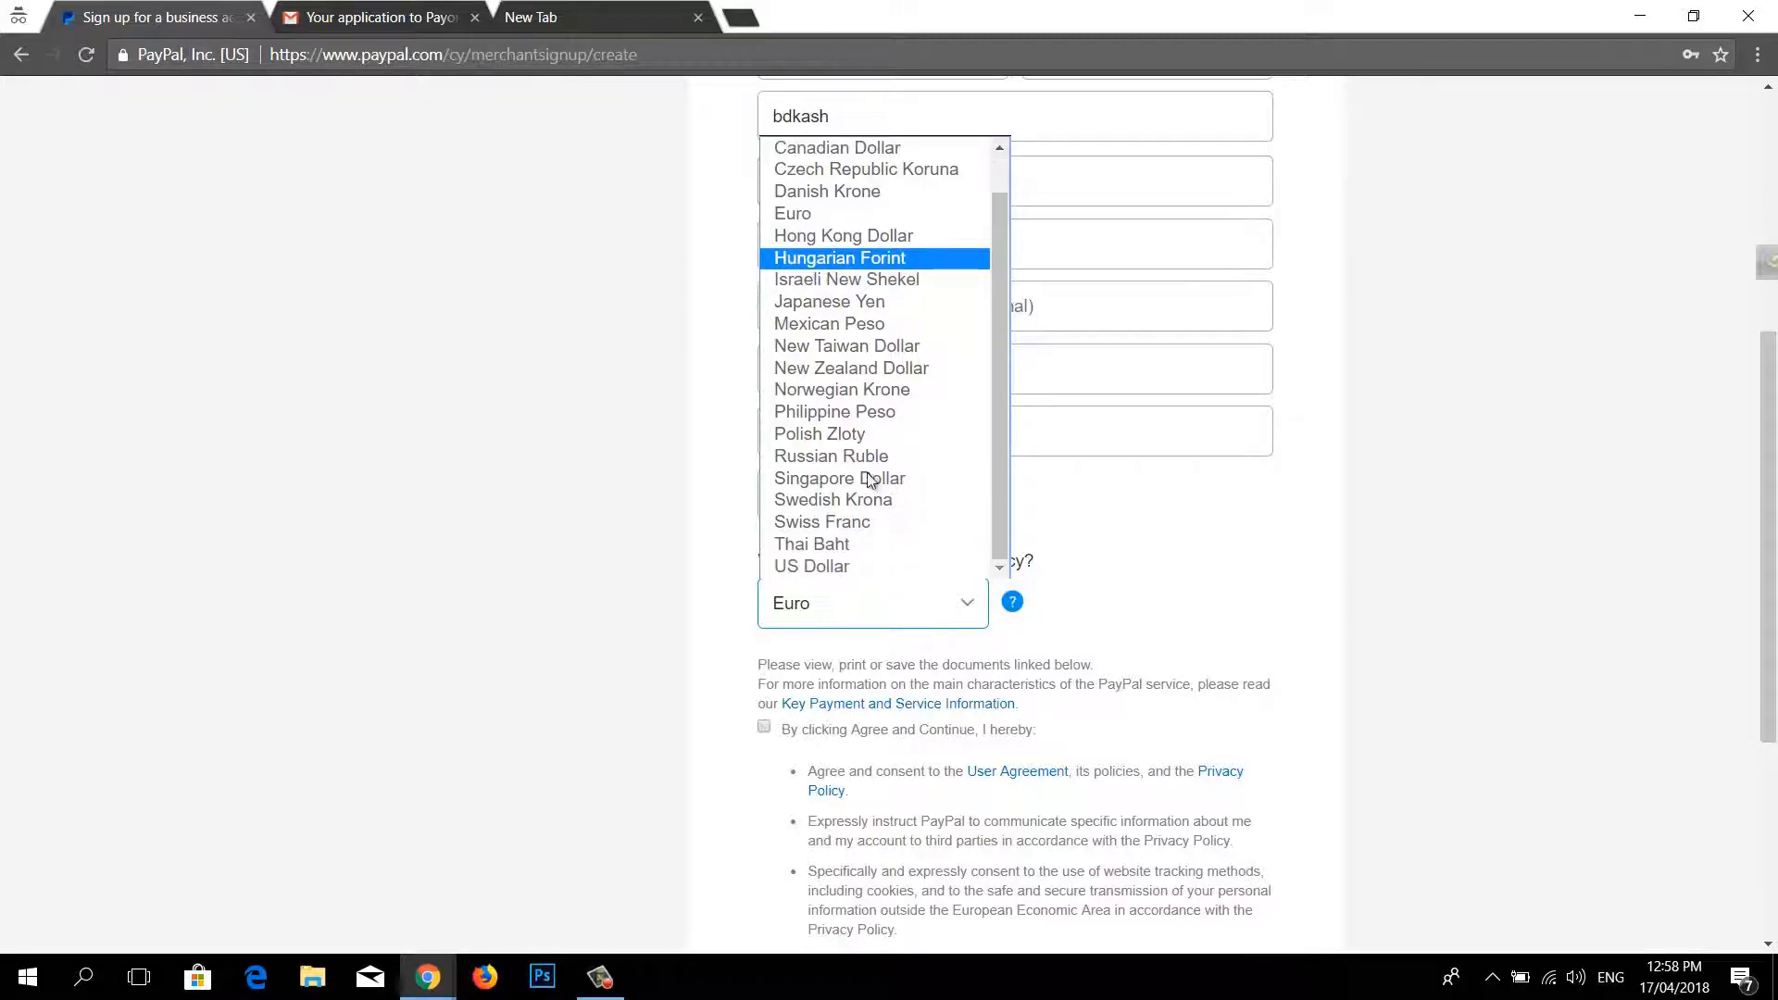
left_click(868, 565)
scroll(866, 686, "down", 3)
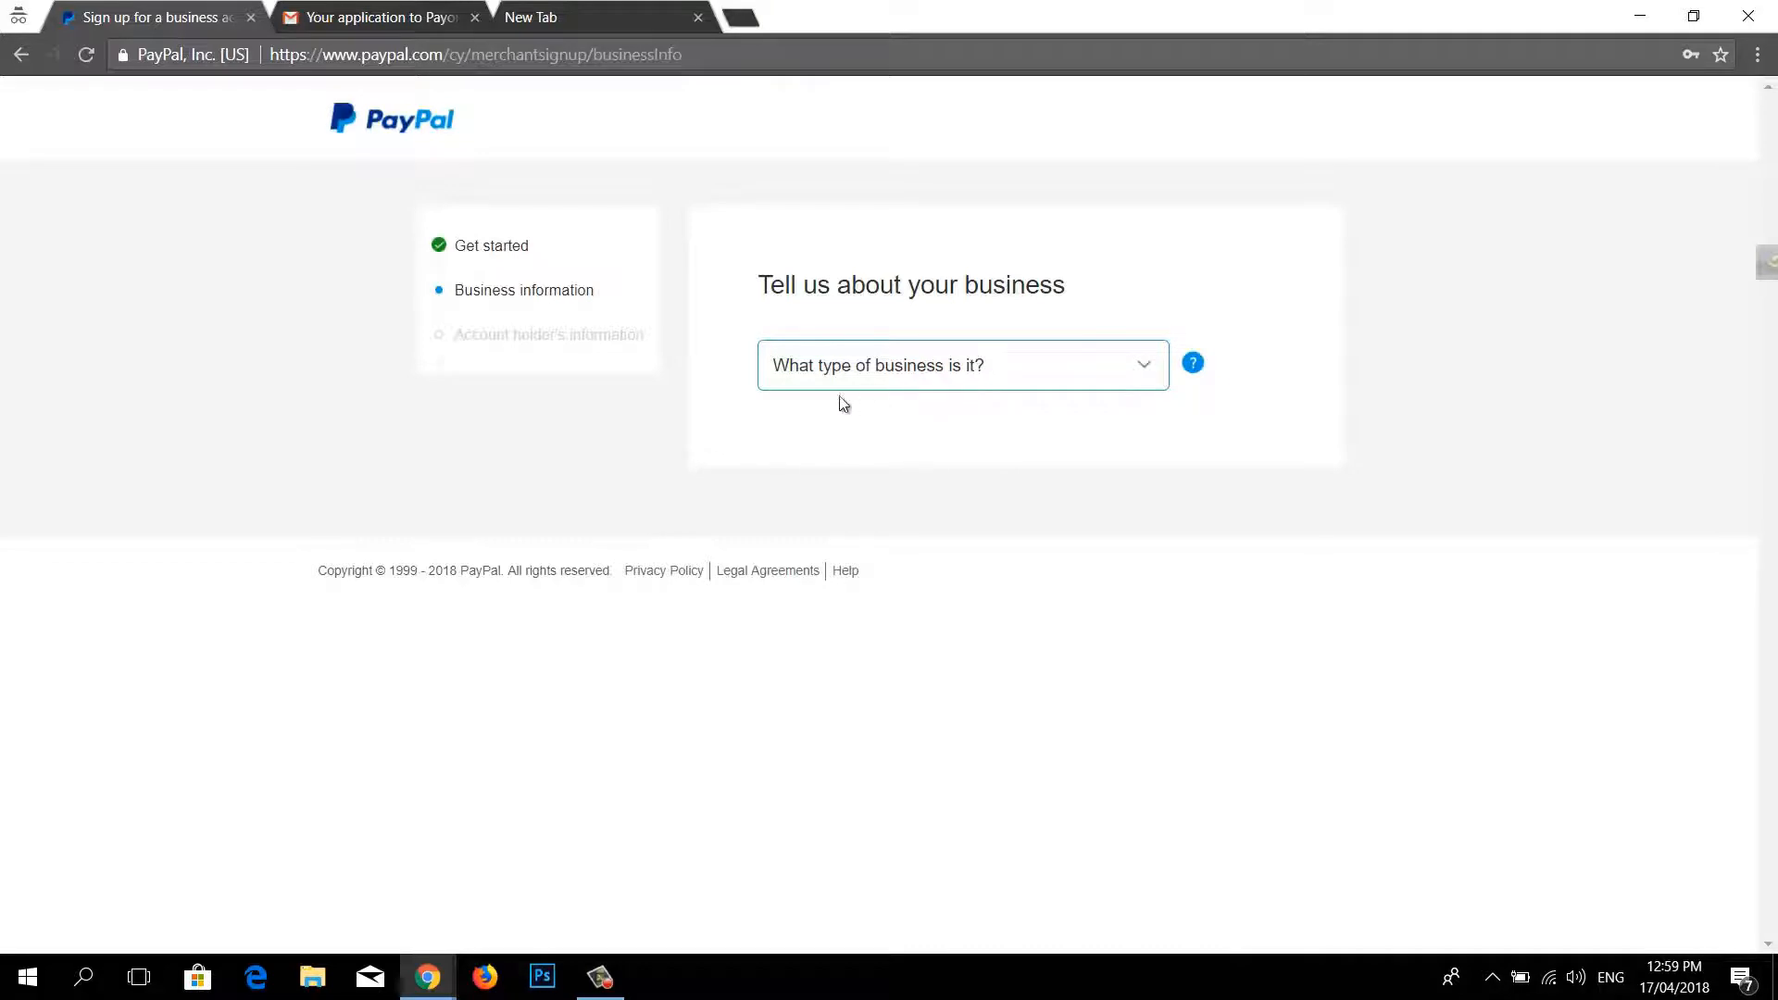
Step: Pick business type Individual, category Computers, accessories, and services, sub-category eCommerce services
left_click(1012, 375)
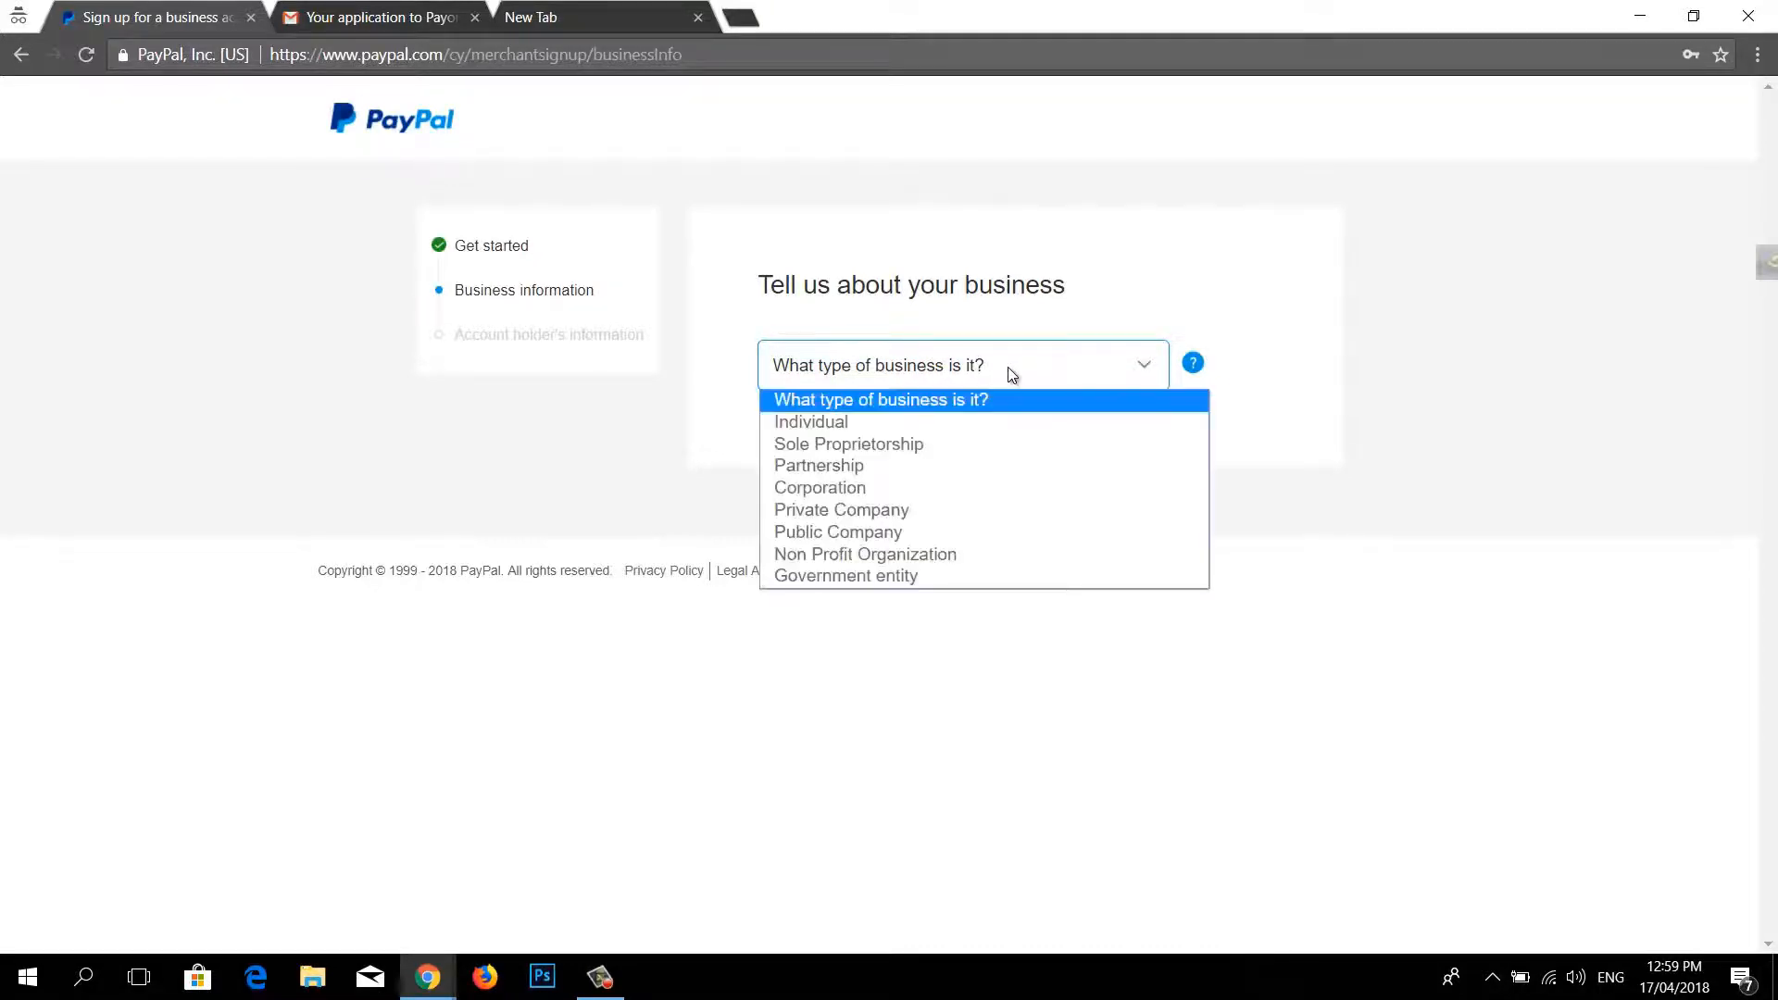
left_click(860, 423)
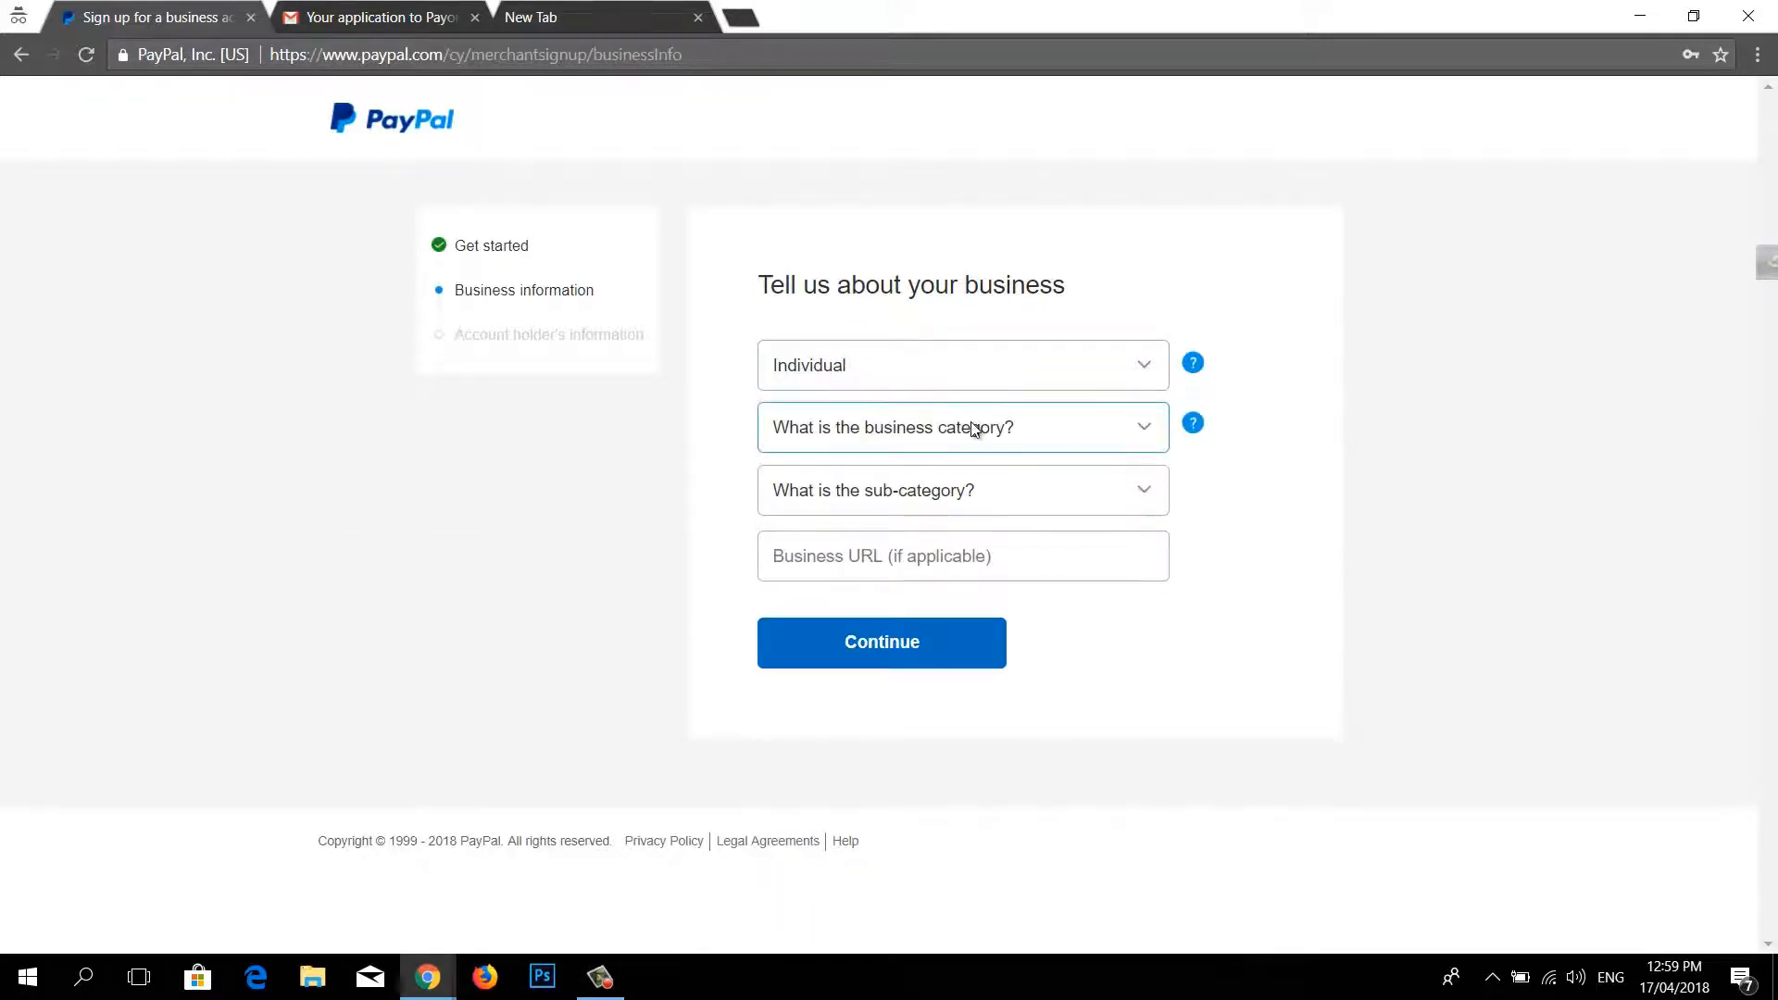
left_click(974, 429)
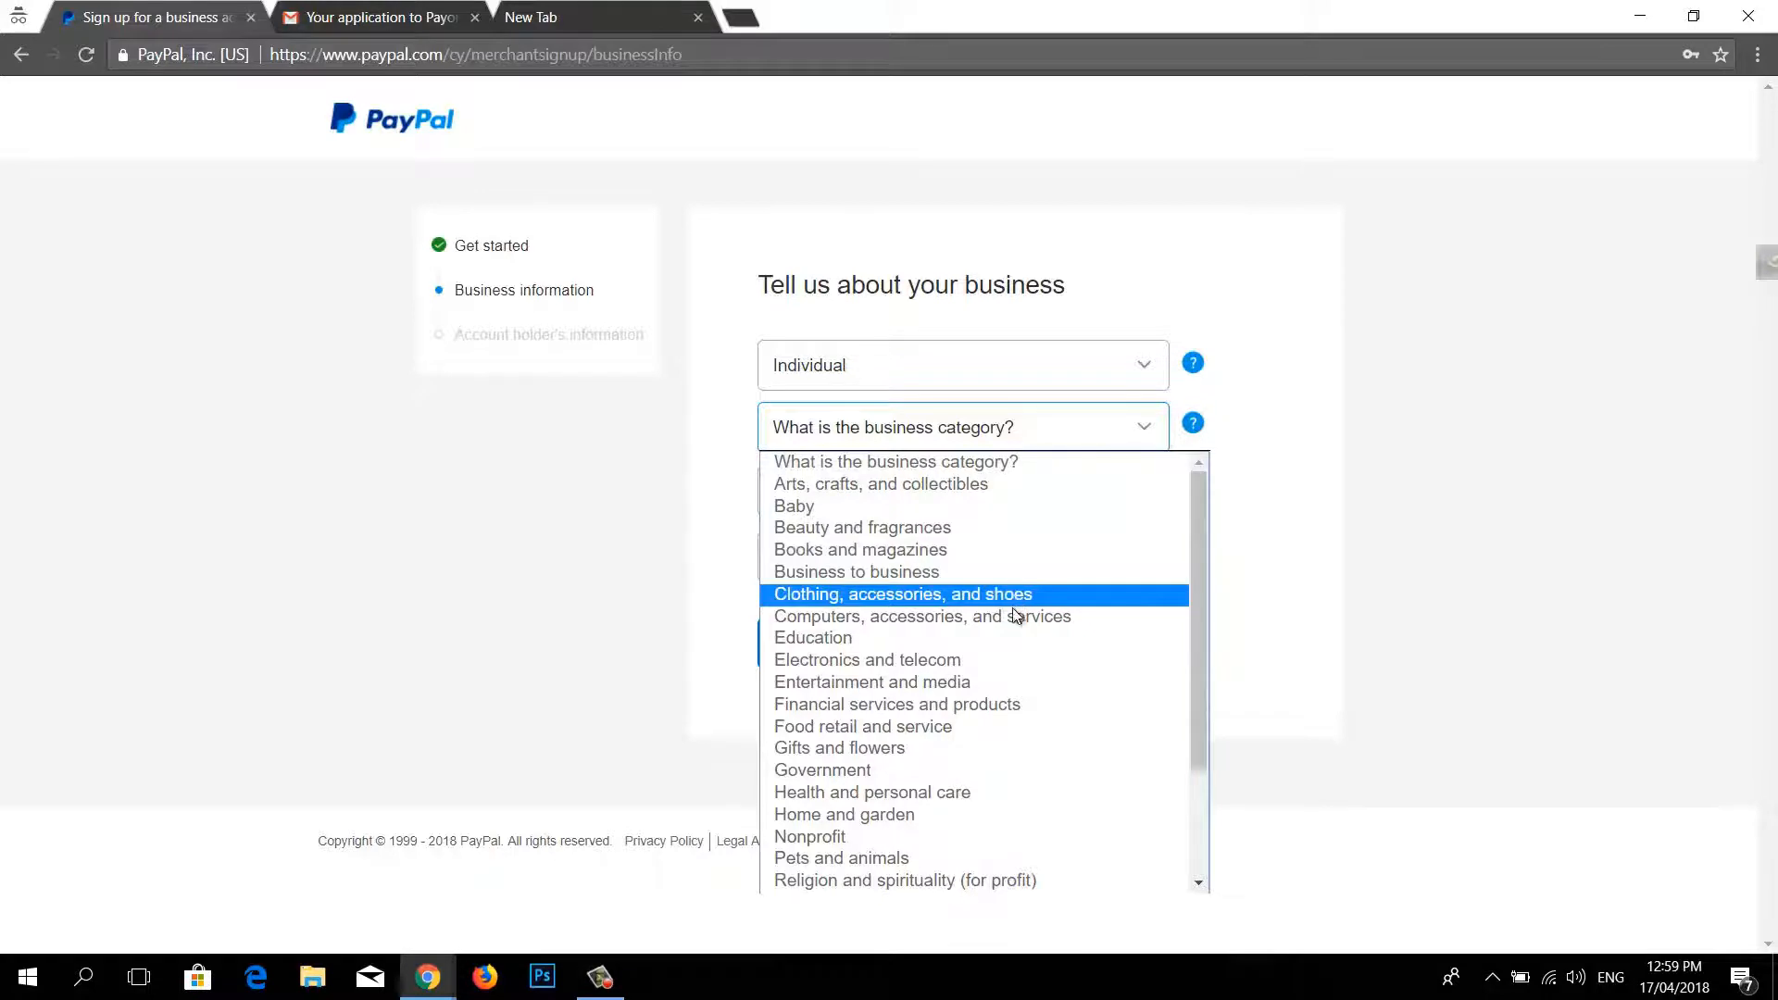
left_click(1019, 617)
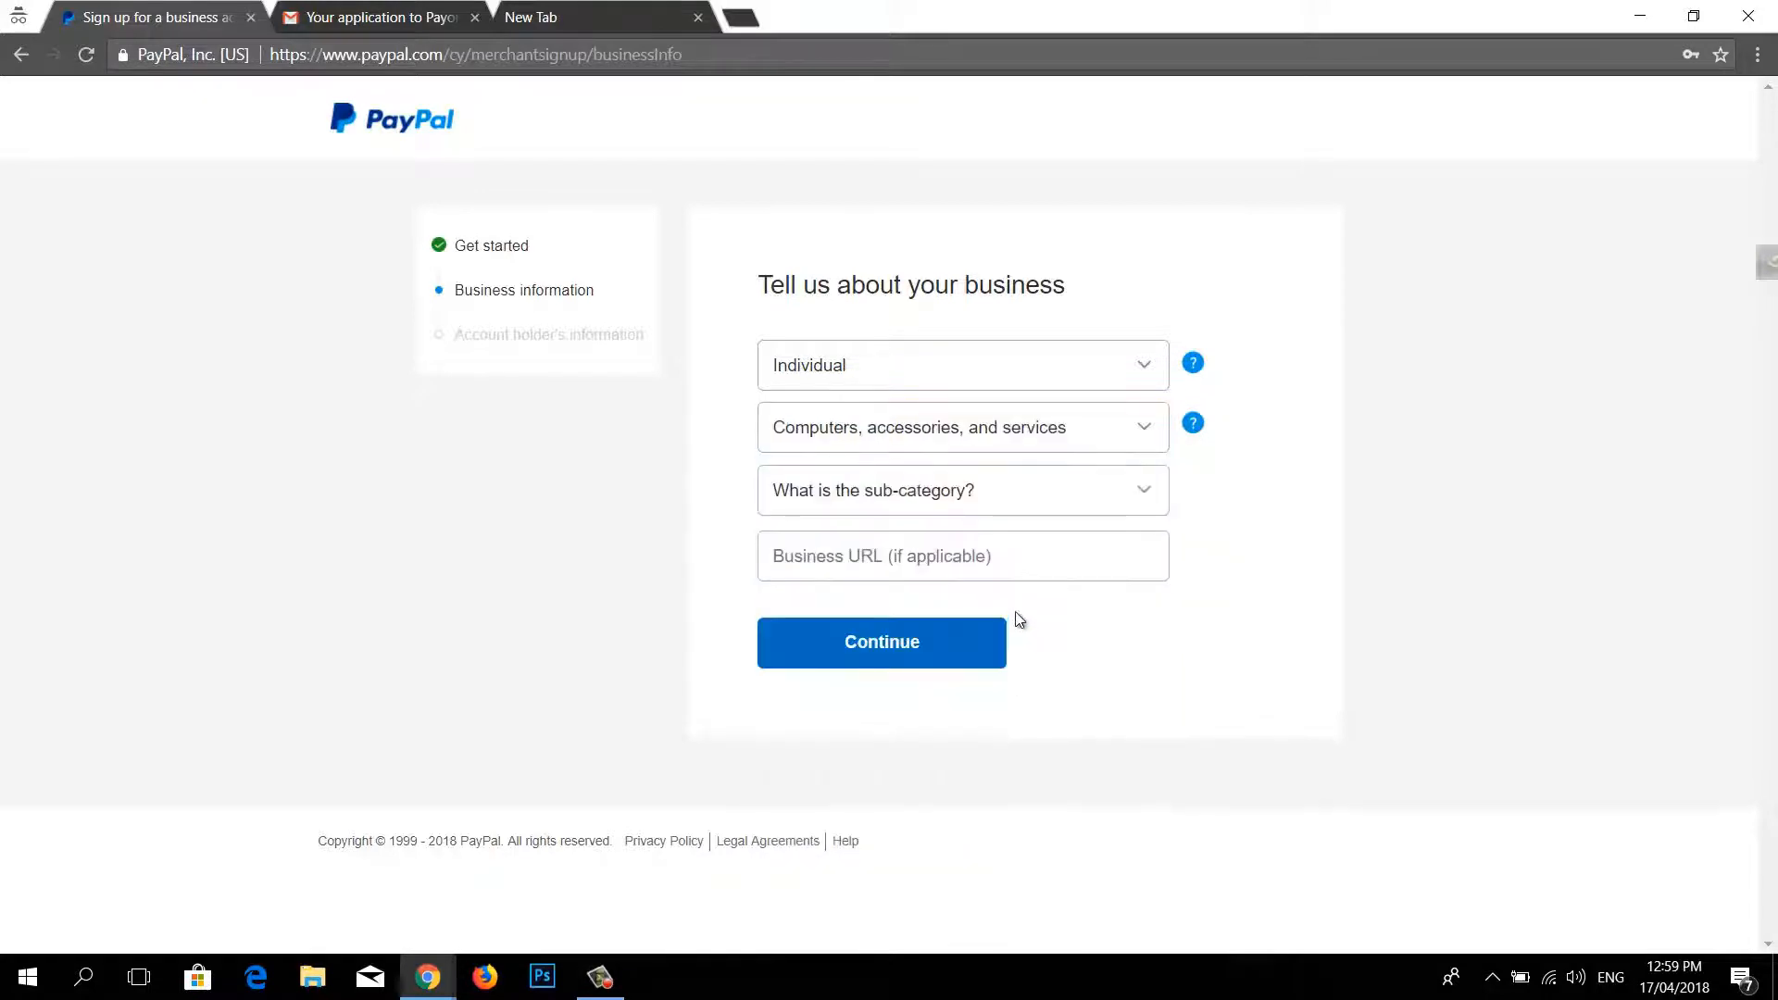
left_click(1073, 491)
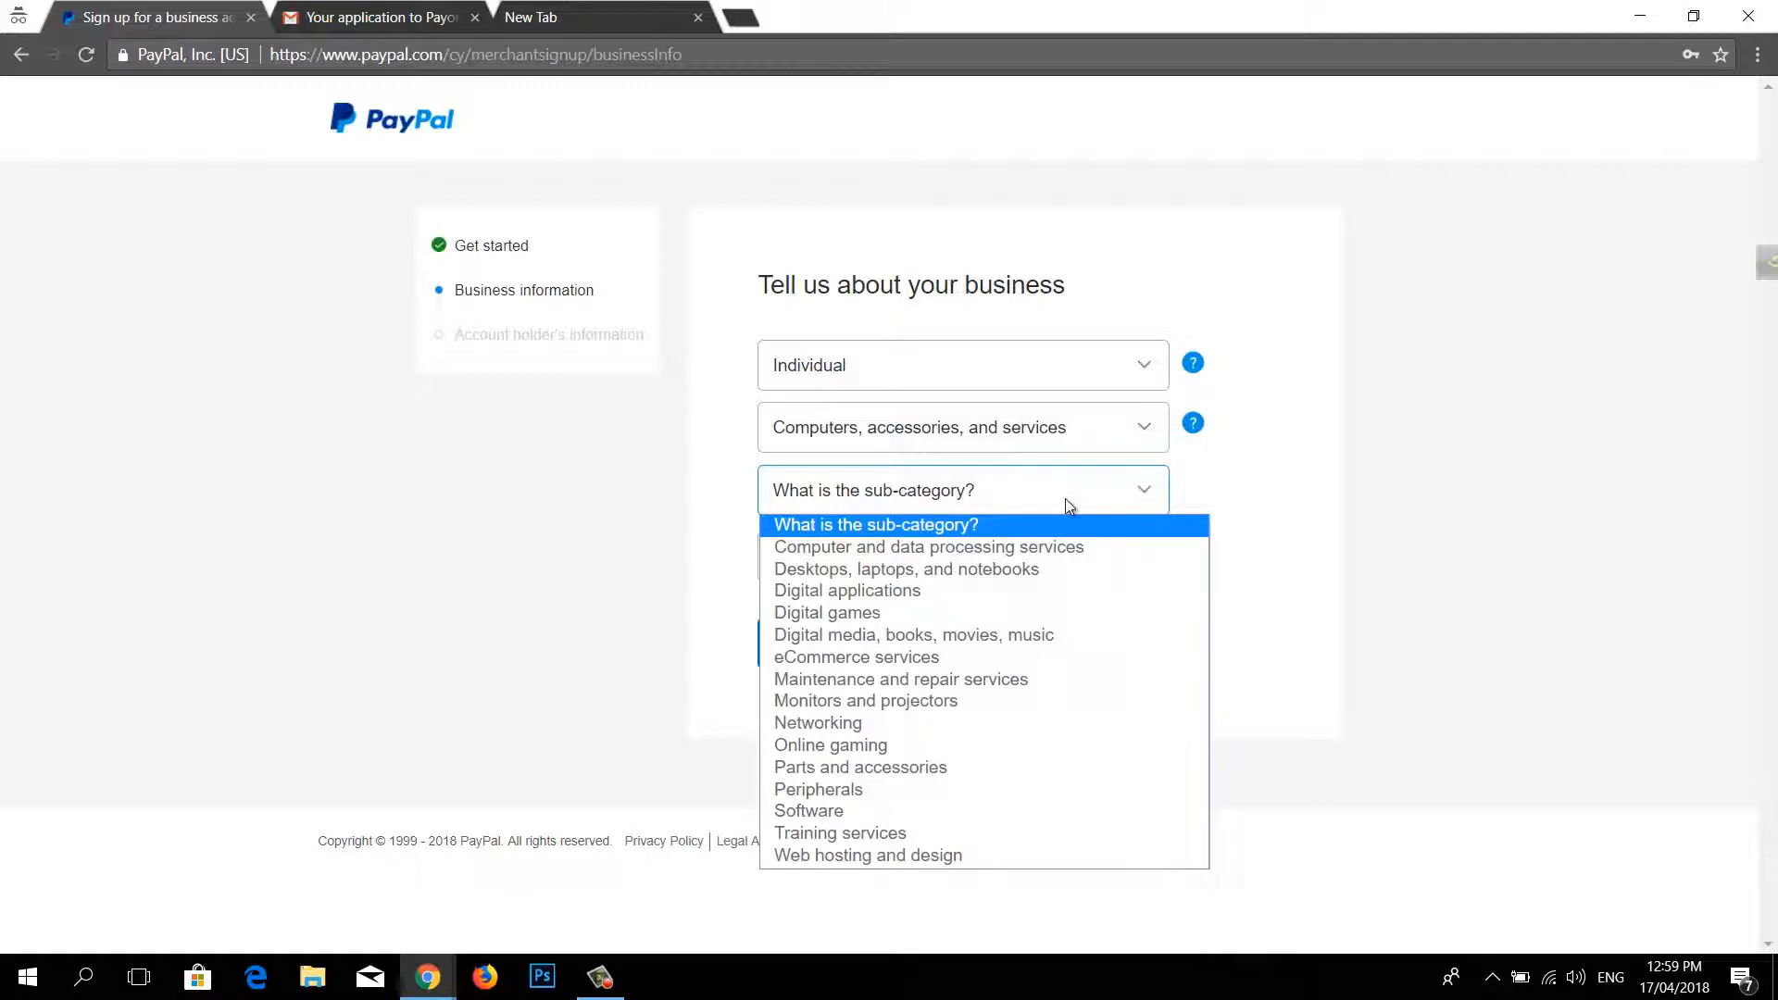
left_click(918, 664)
left_click(971, 561)
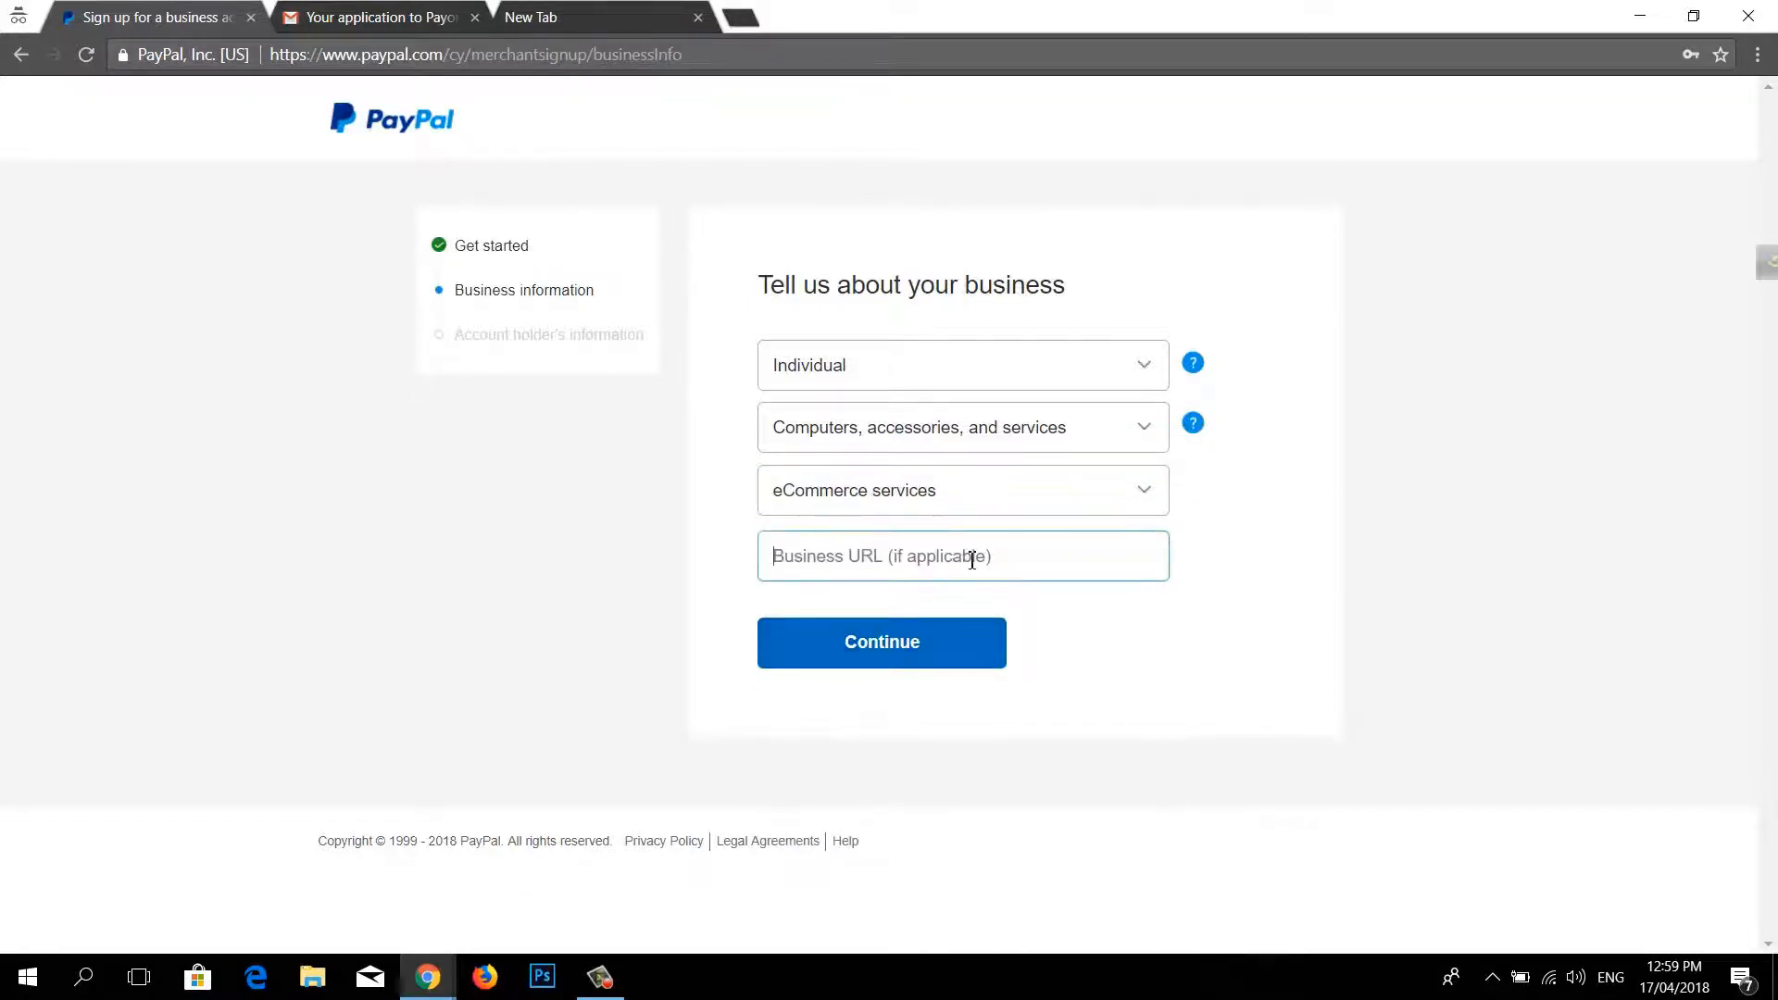
Step: Enter bdkash.com as the business website and continue to the account holder step
type("b")
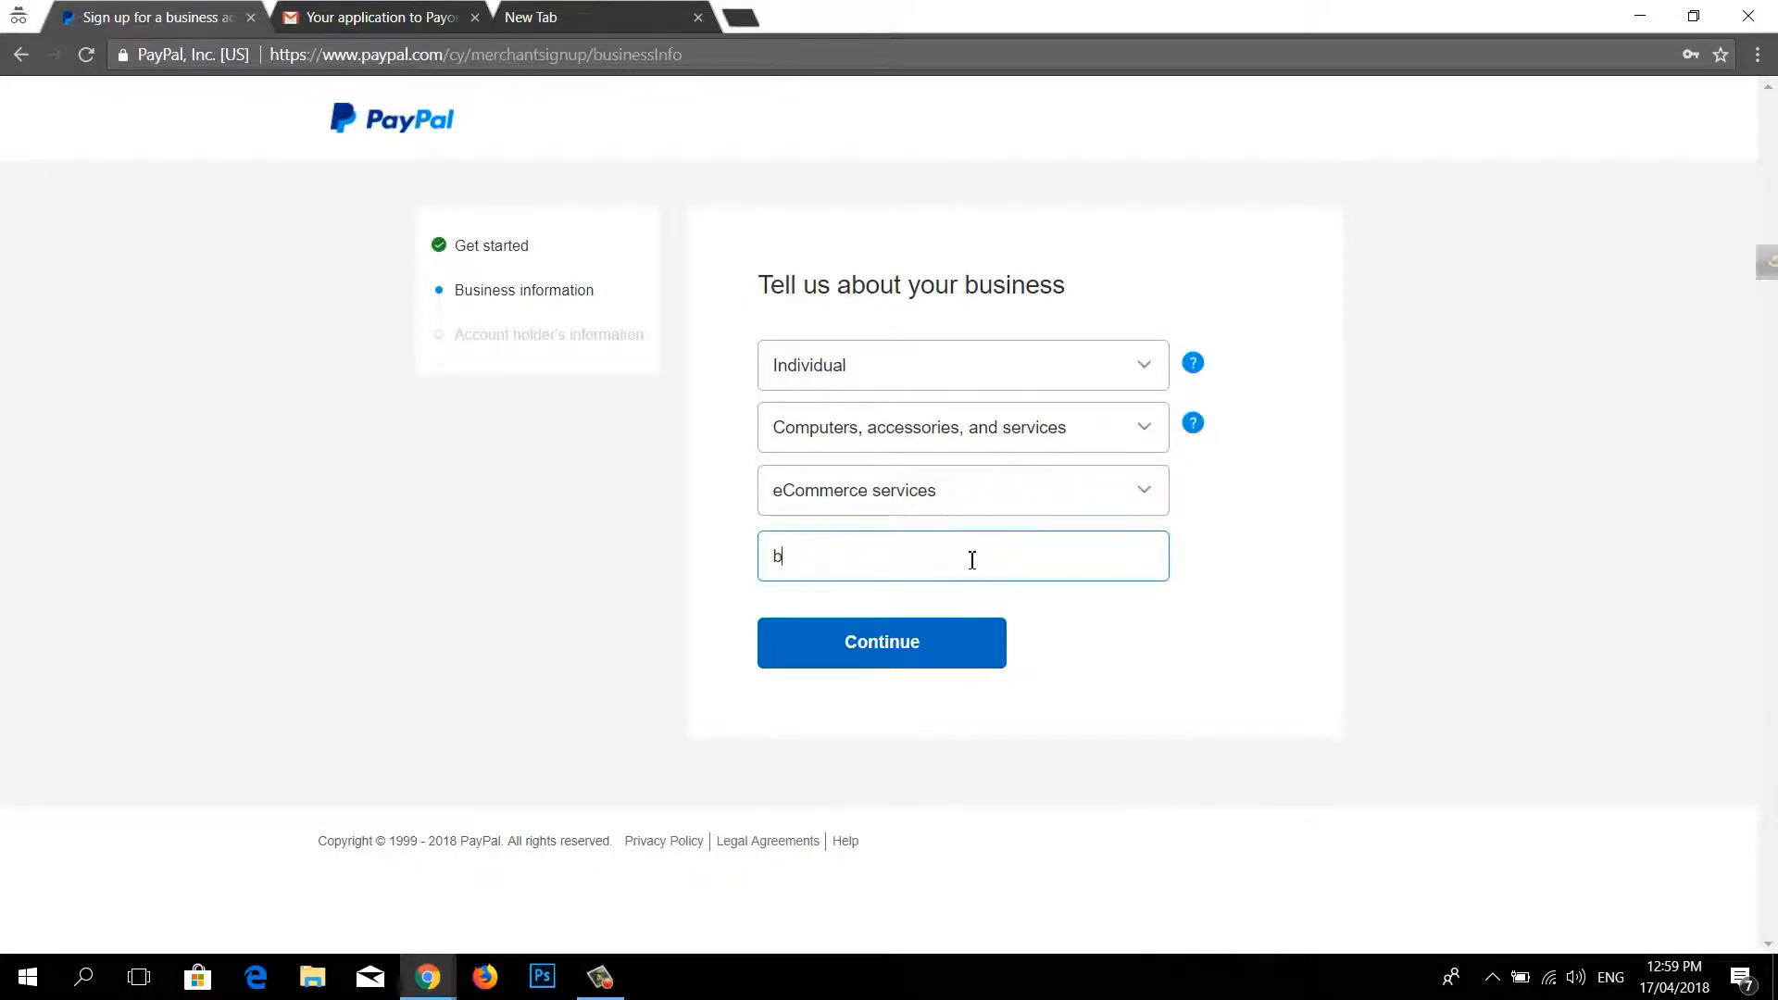
type("dkash.com")
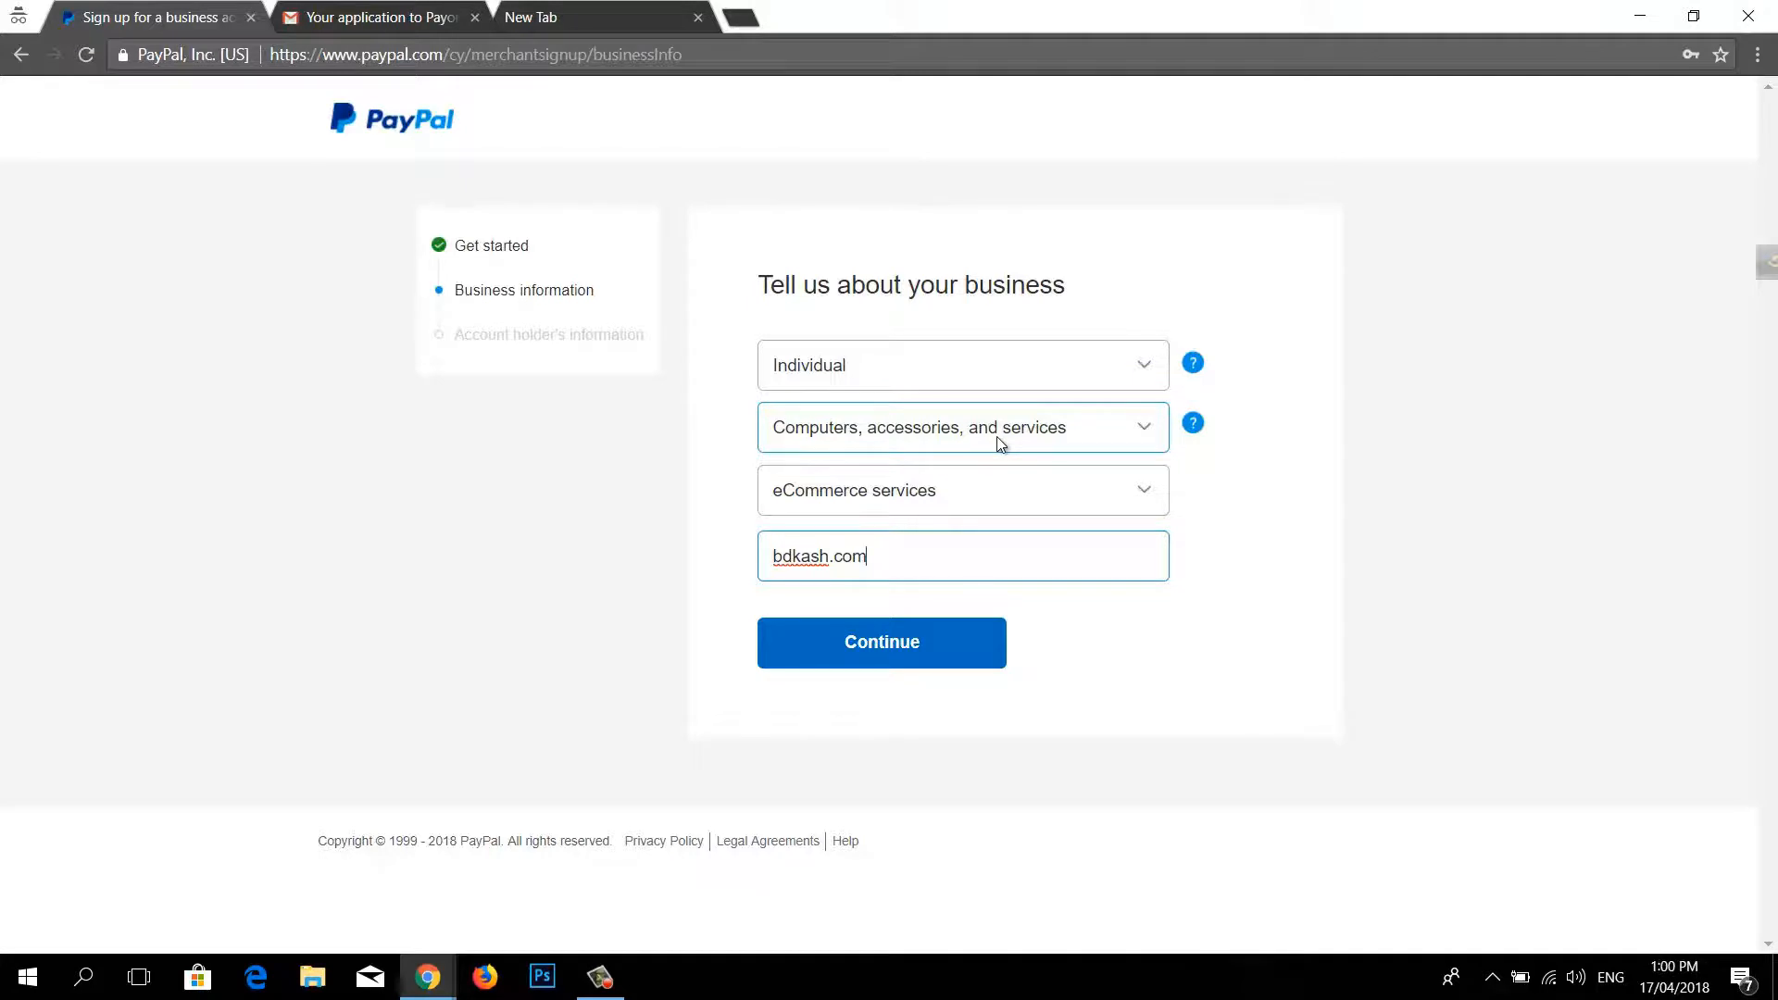
left_click(886, 661)
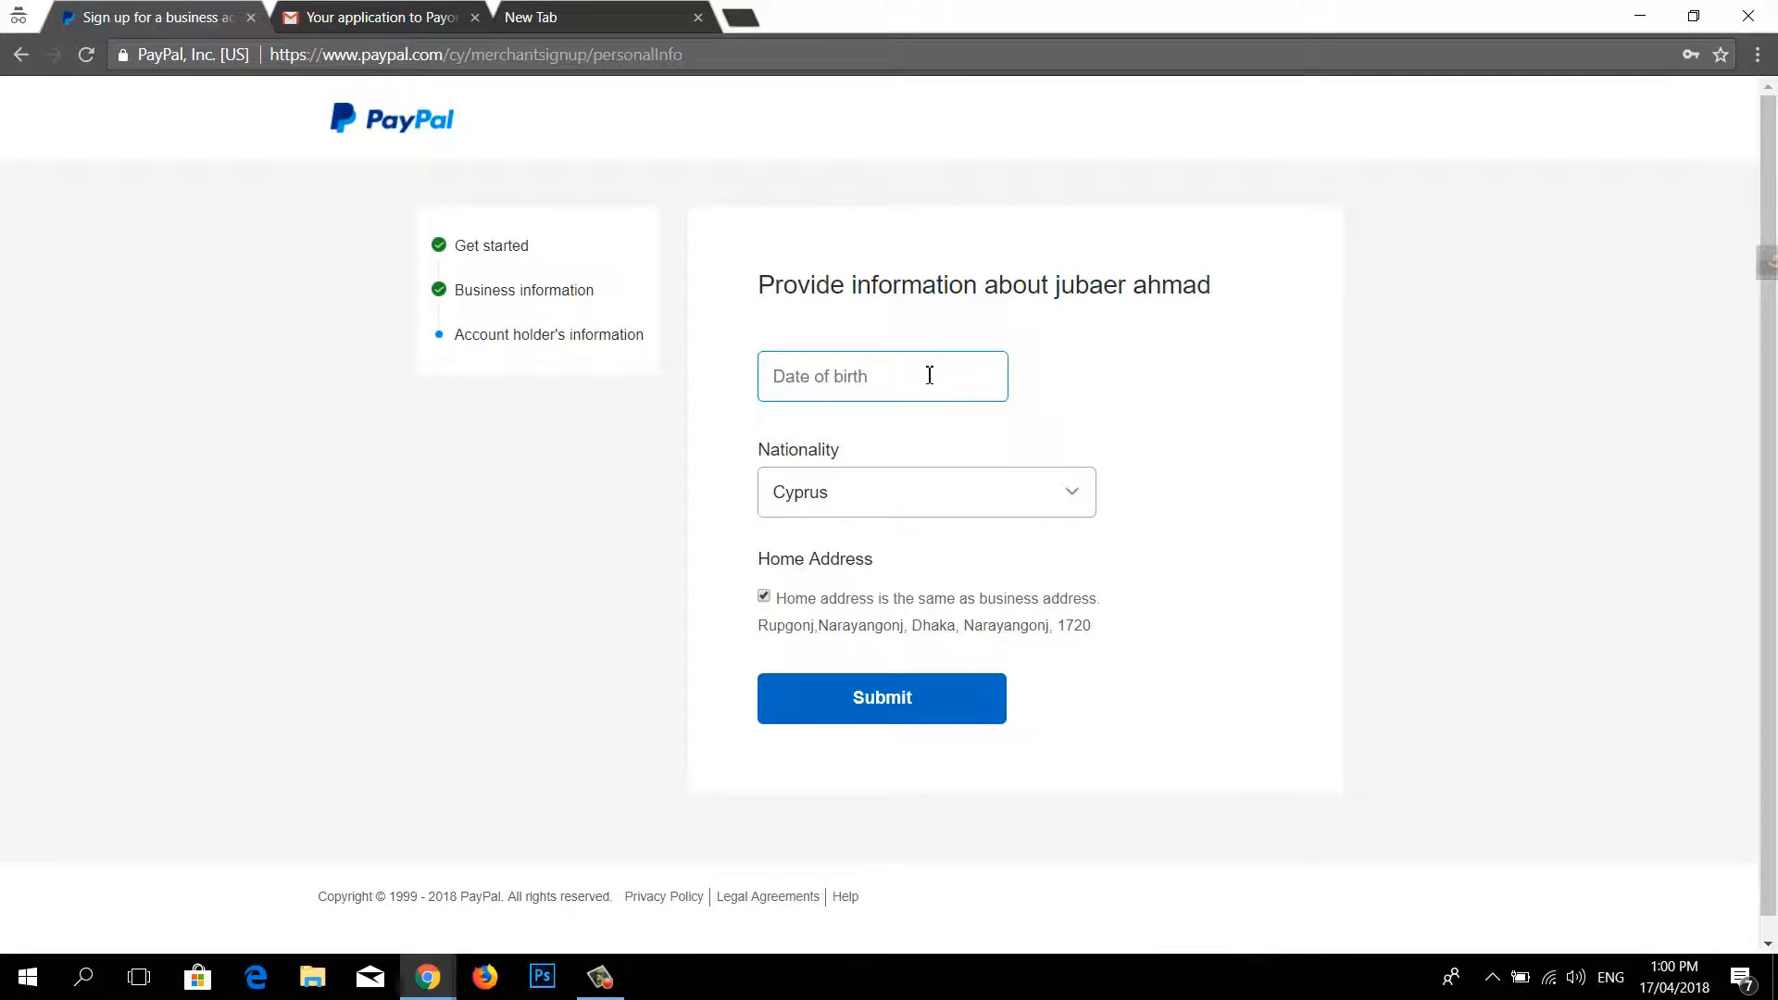
Step: Choose Bangladesh as the account holder's nationality and begin entering the date of birth
left_click(882, 502)
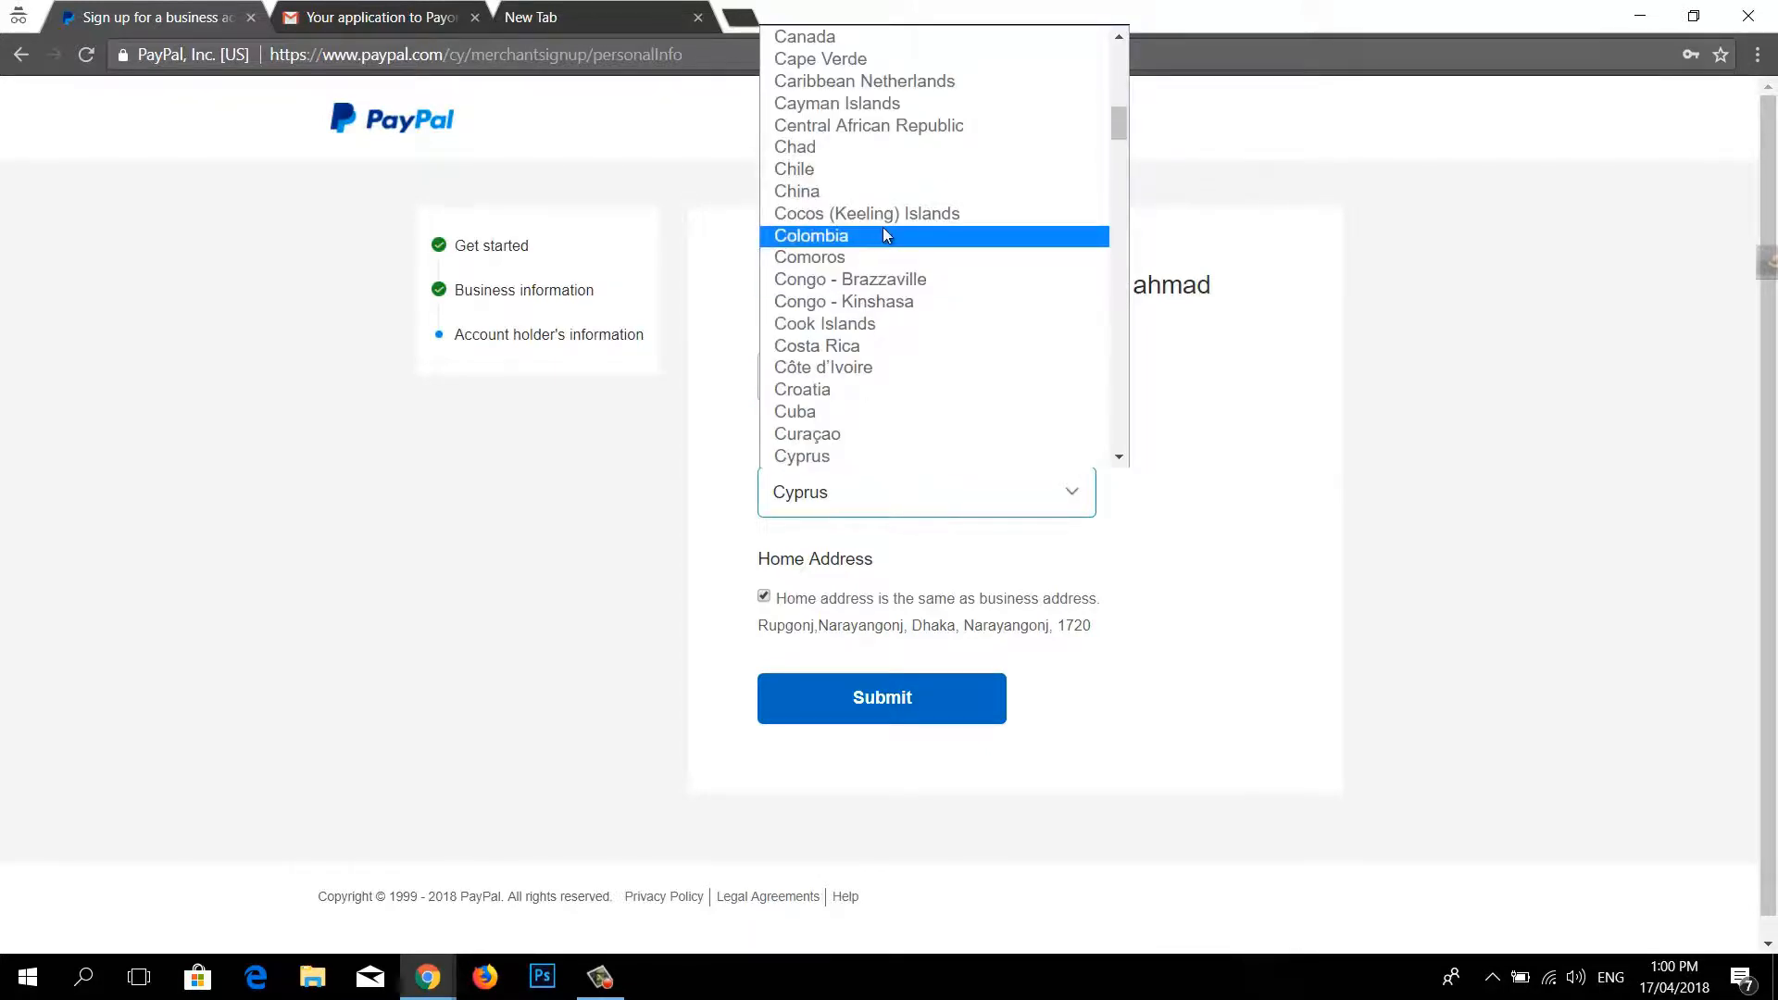
scroll(882, 231, "up", 7)
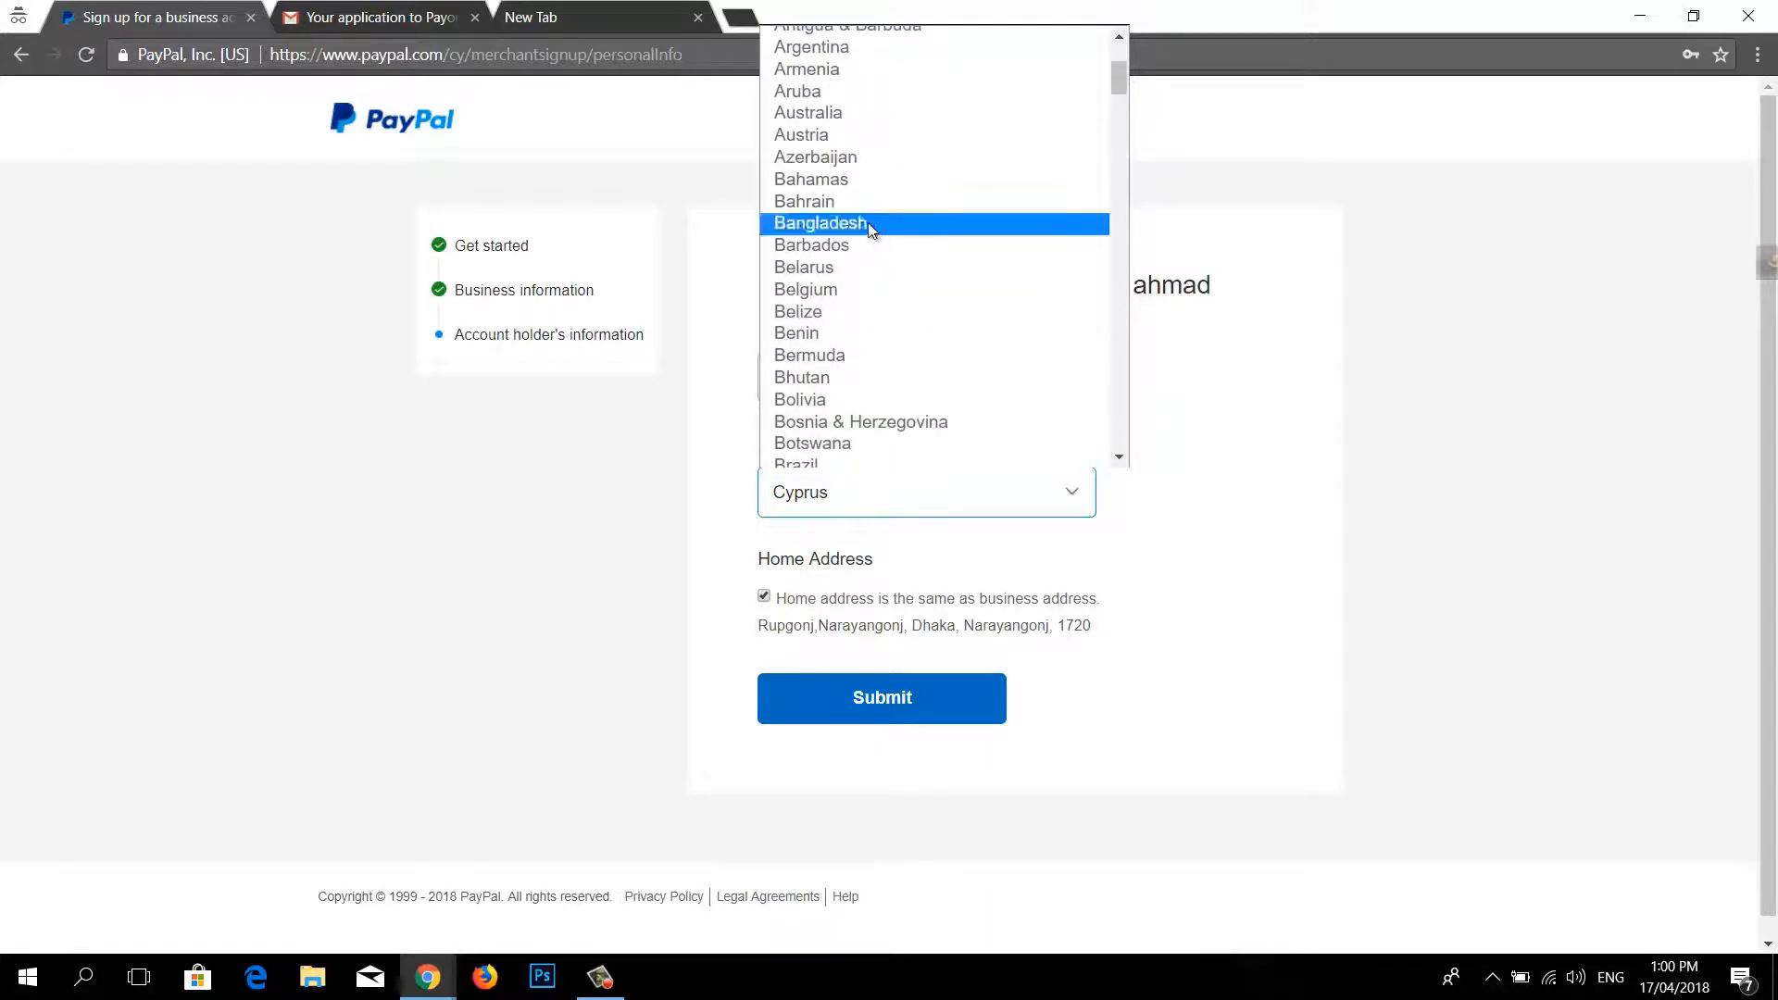
left_click(870, 226)
left_click(881, 387)
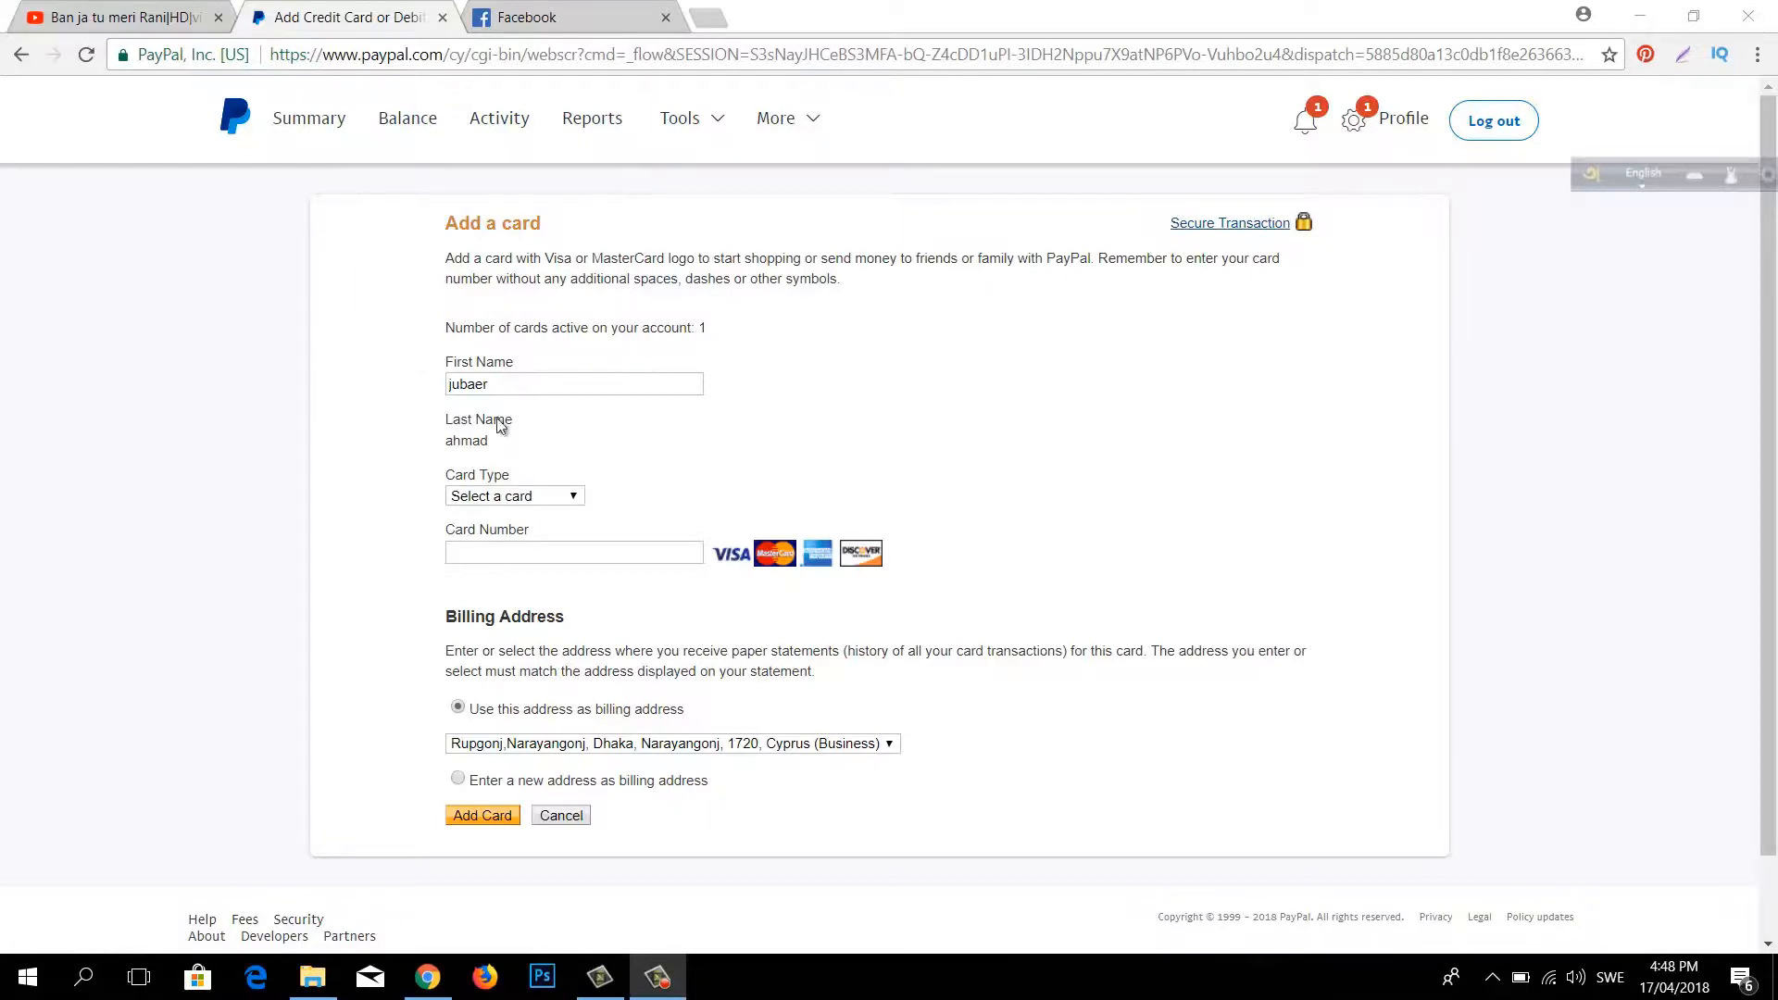
Step: Check the first name, choose MasterCard as the card type, and begin entering the card number
left_click(426, 382)
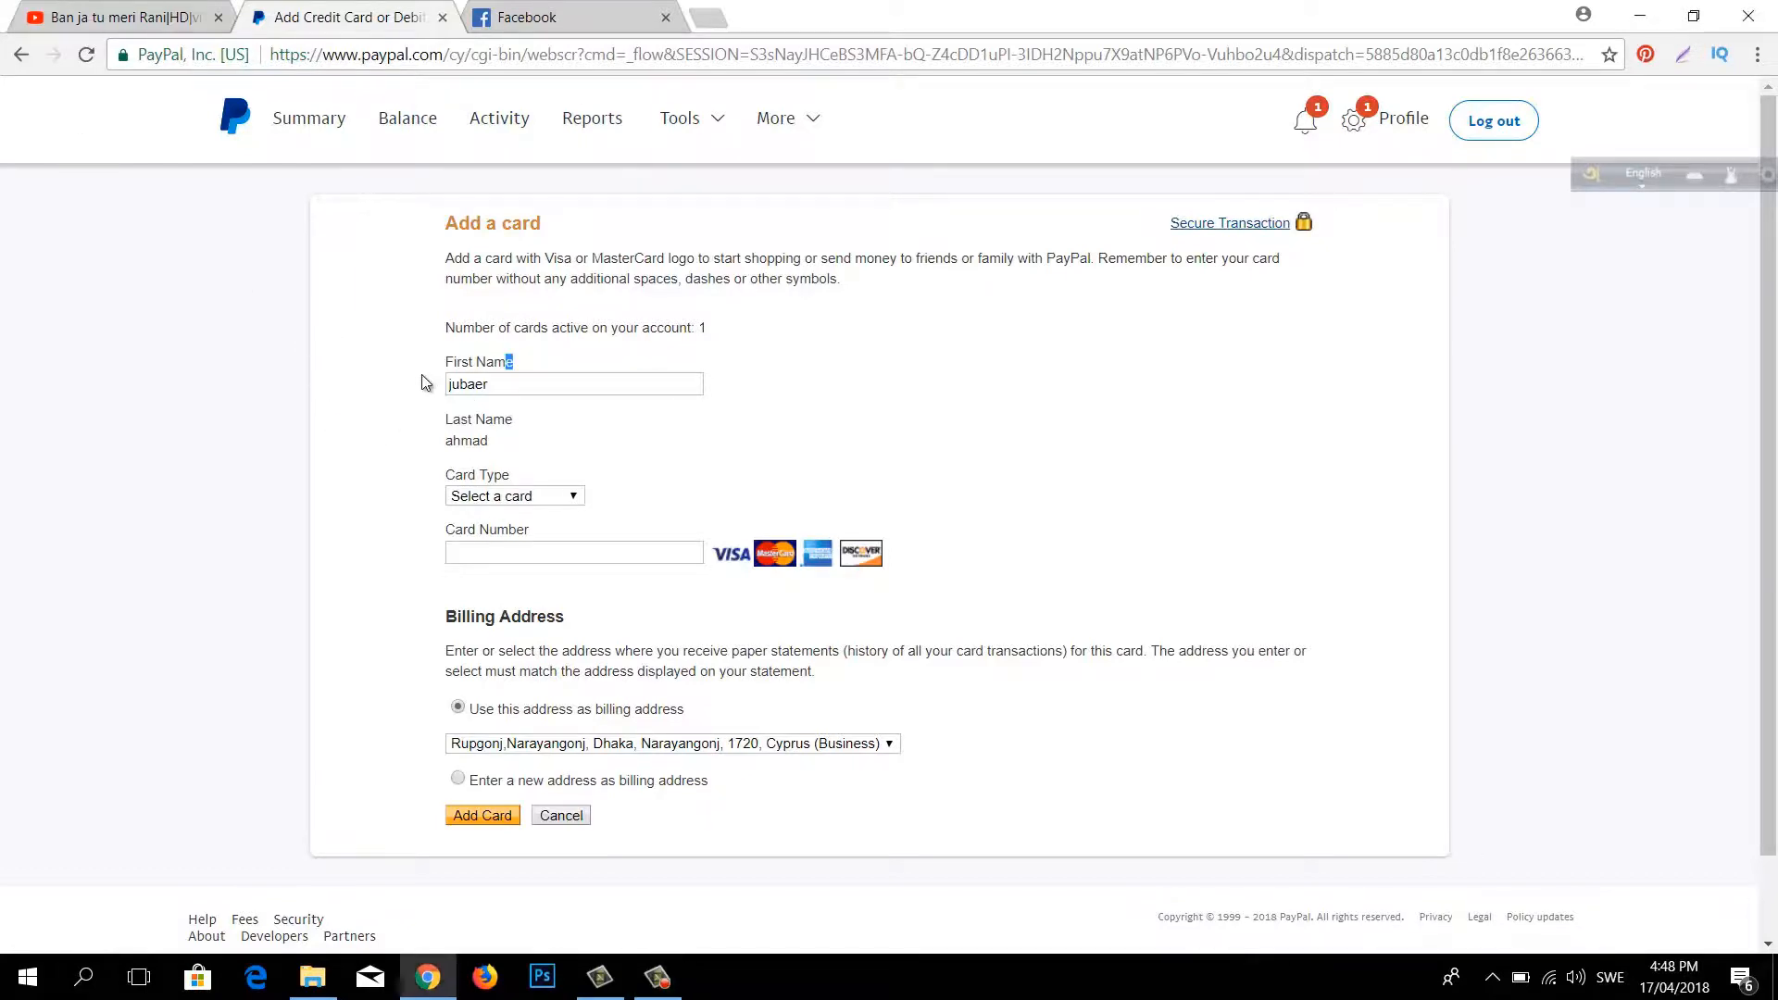
left_click(478, 385)
double_click(478, 386)
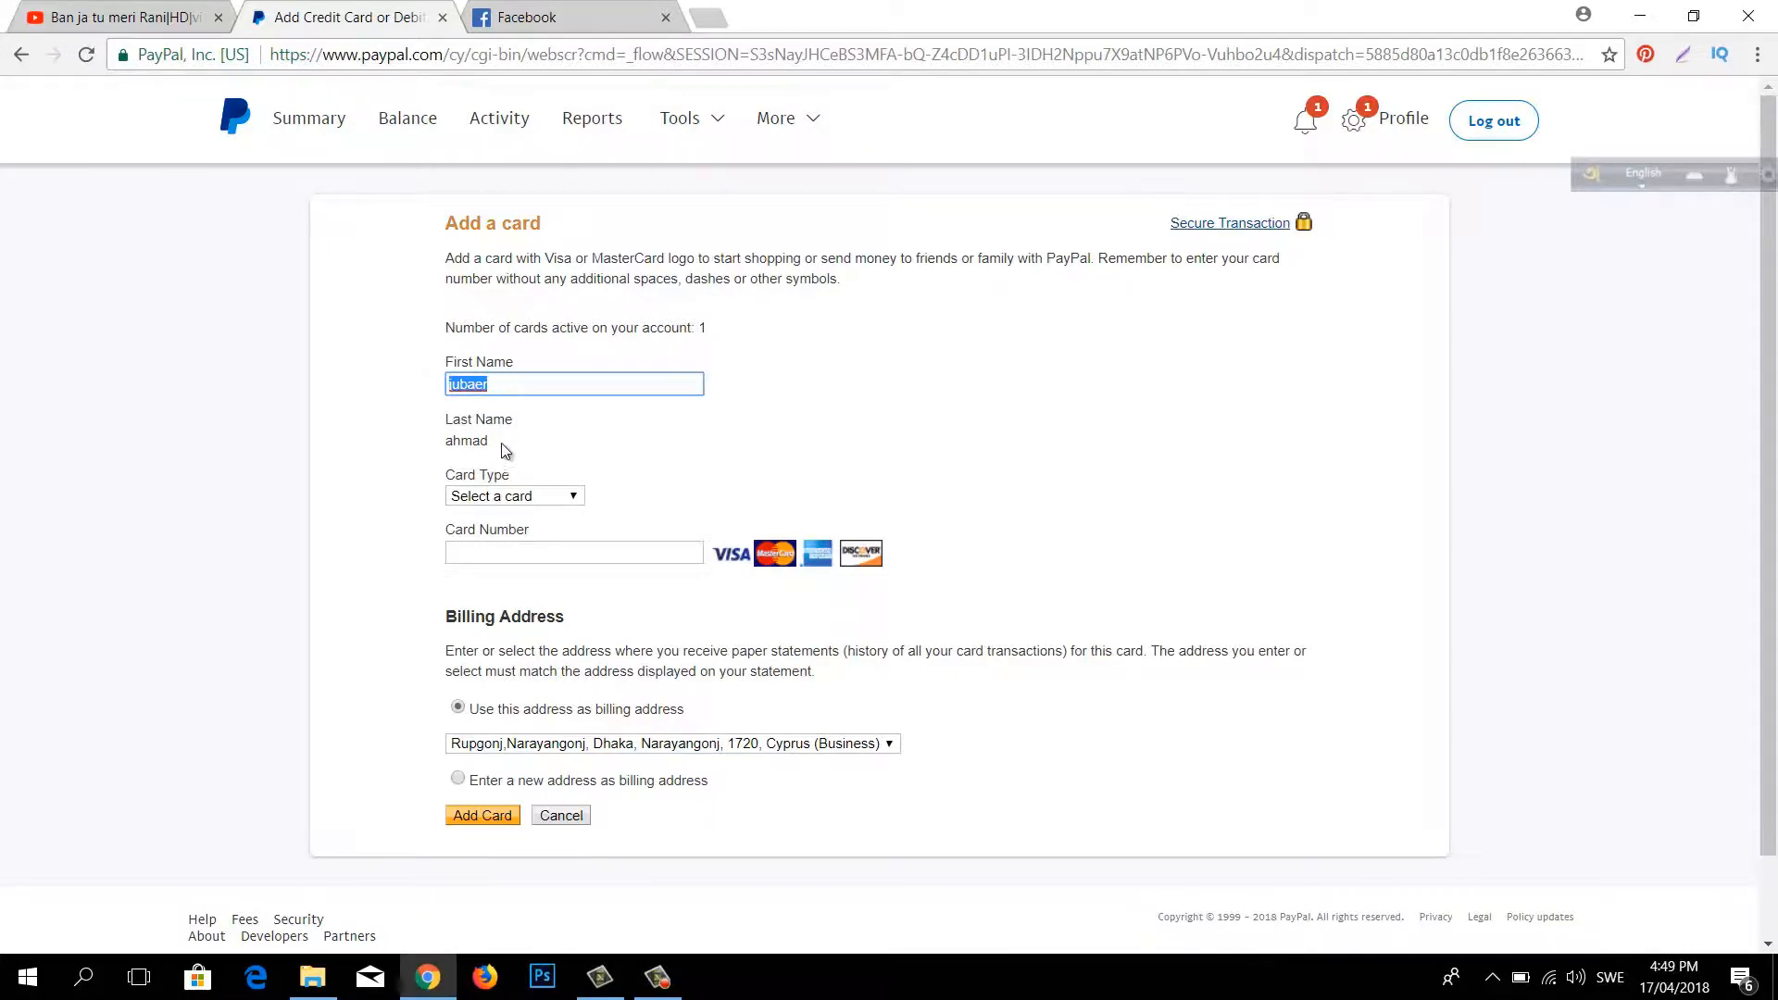
left_click(545, 499)
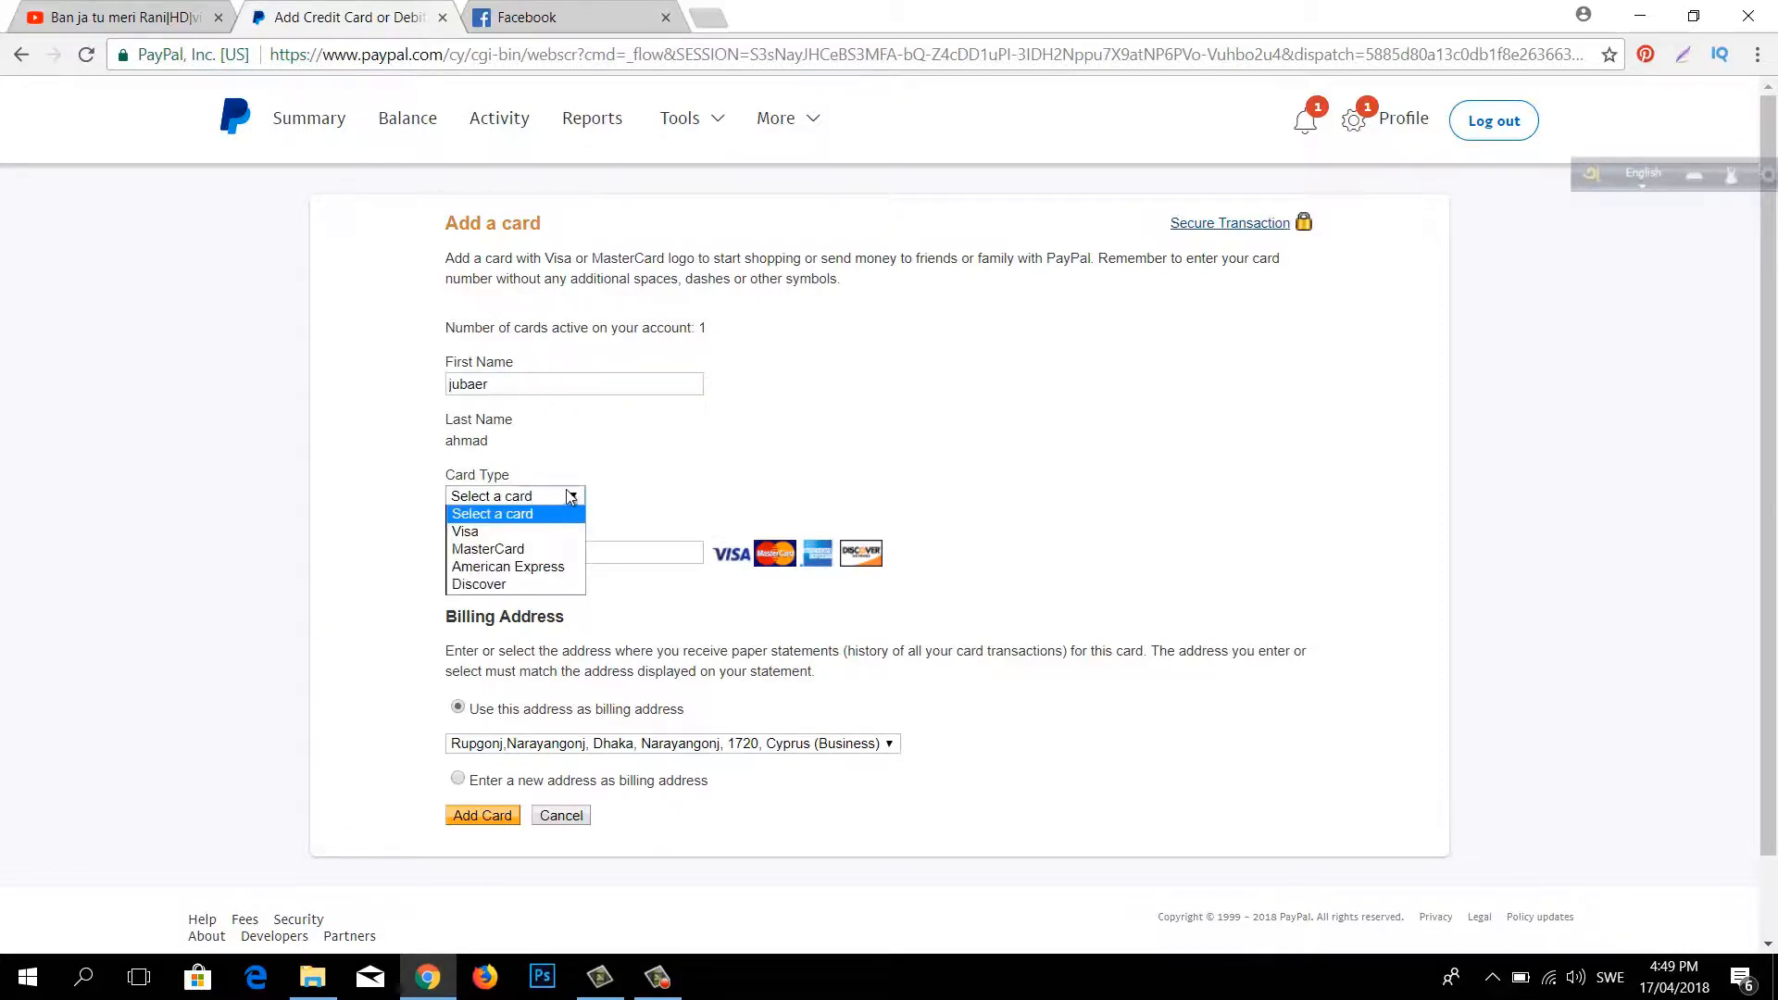
left_click(636, 483)
left_click(523, 551)
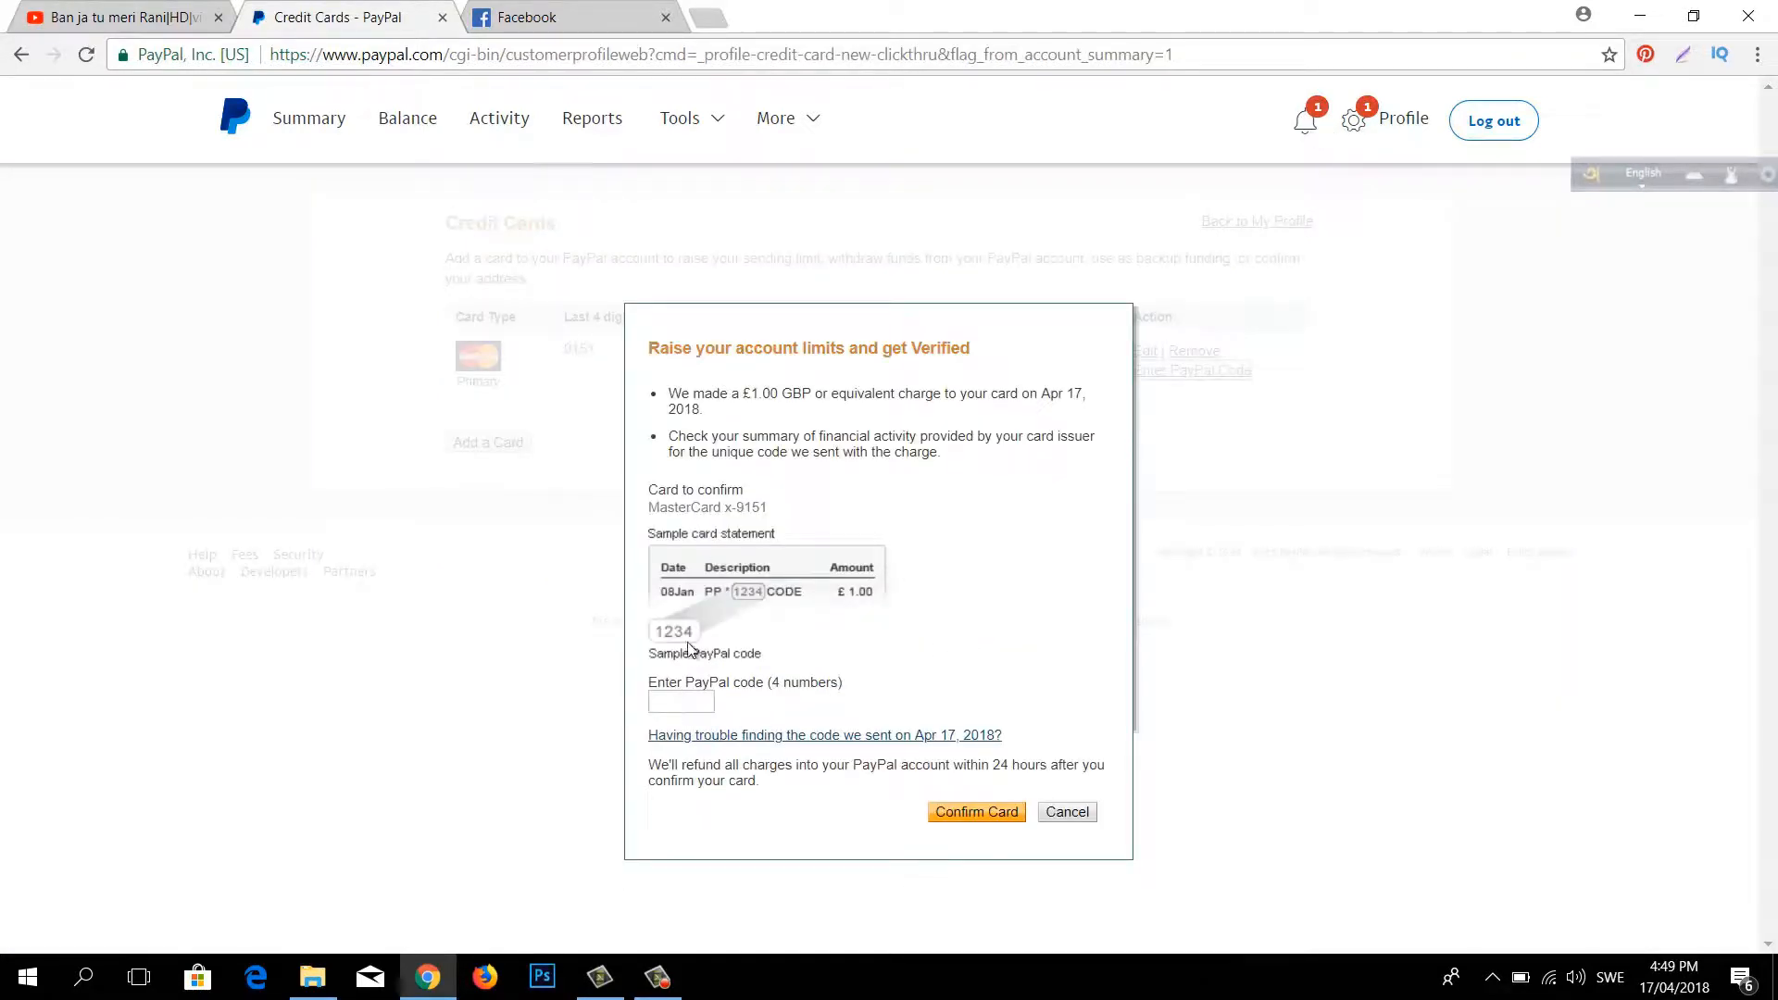
Step: Cancel the MasterCard's PayPal code confirmation and go to the Balance page
left_click(683, 706)
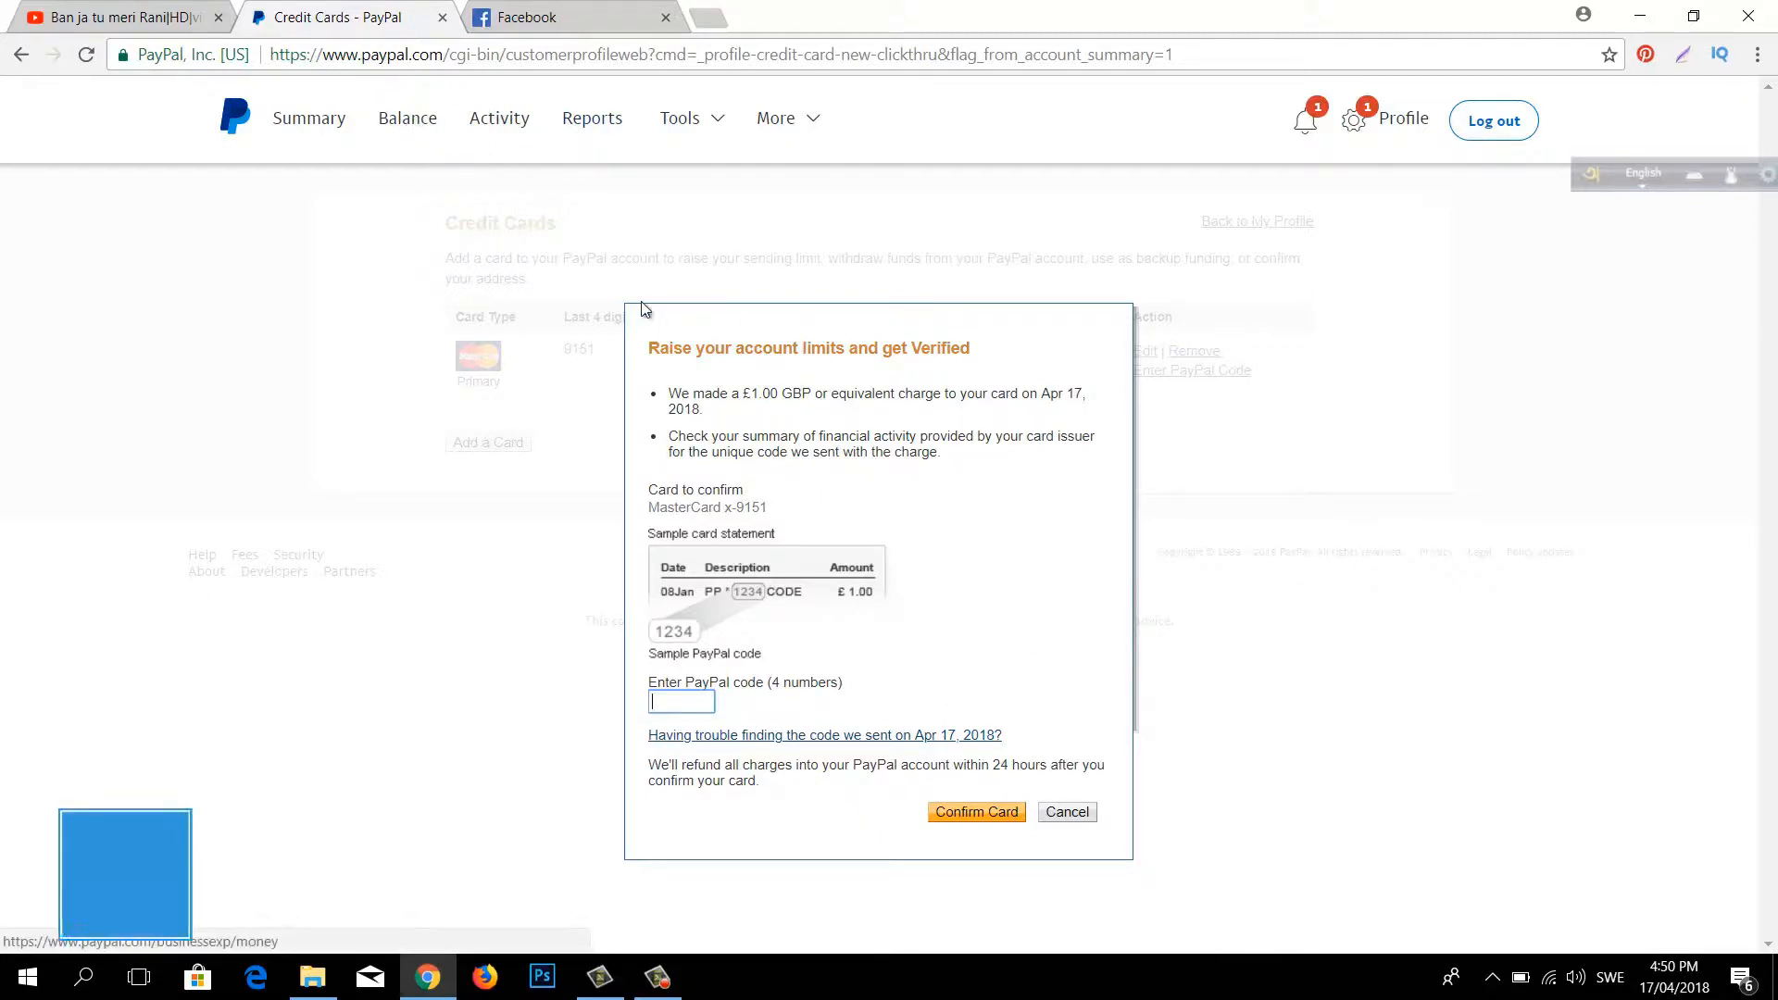
left_click(1067, 812)
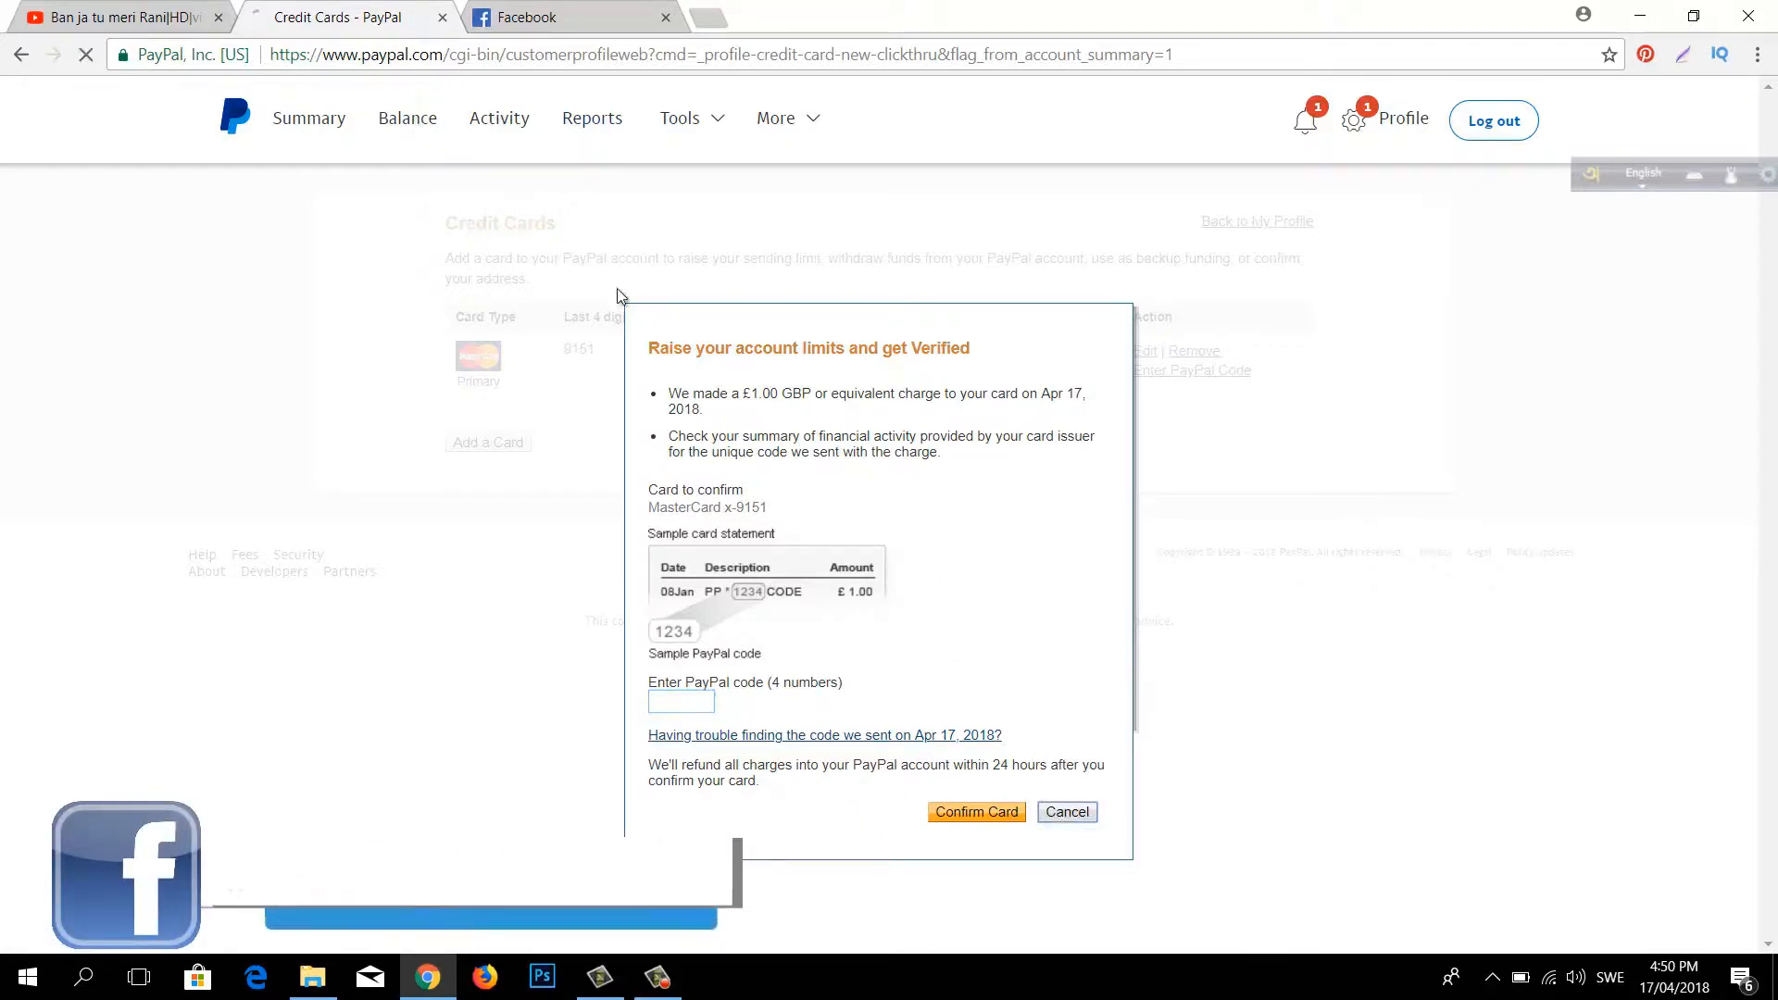
left_click(423, 109)
scroll(463, 602, "down", 5)
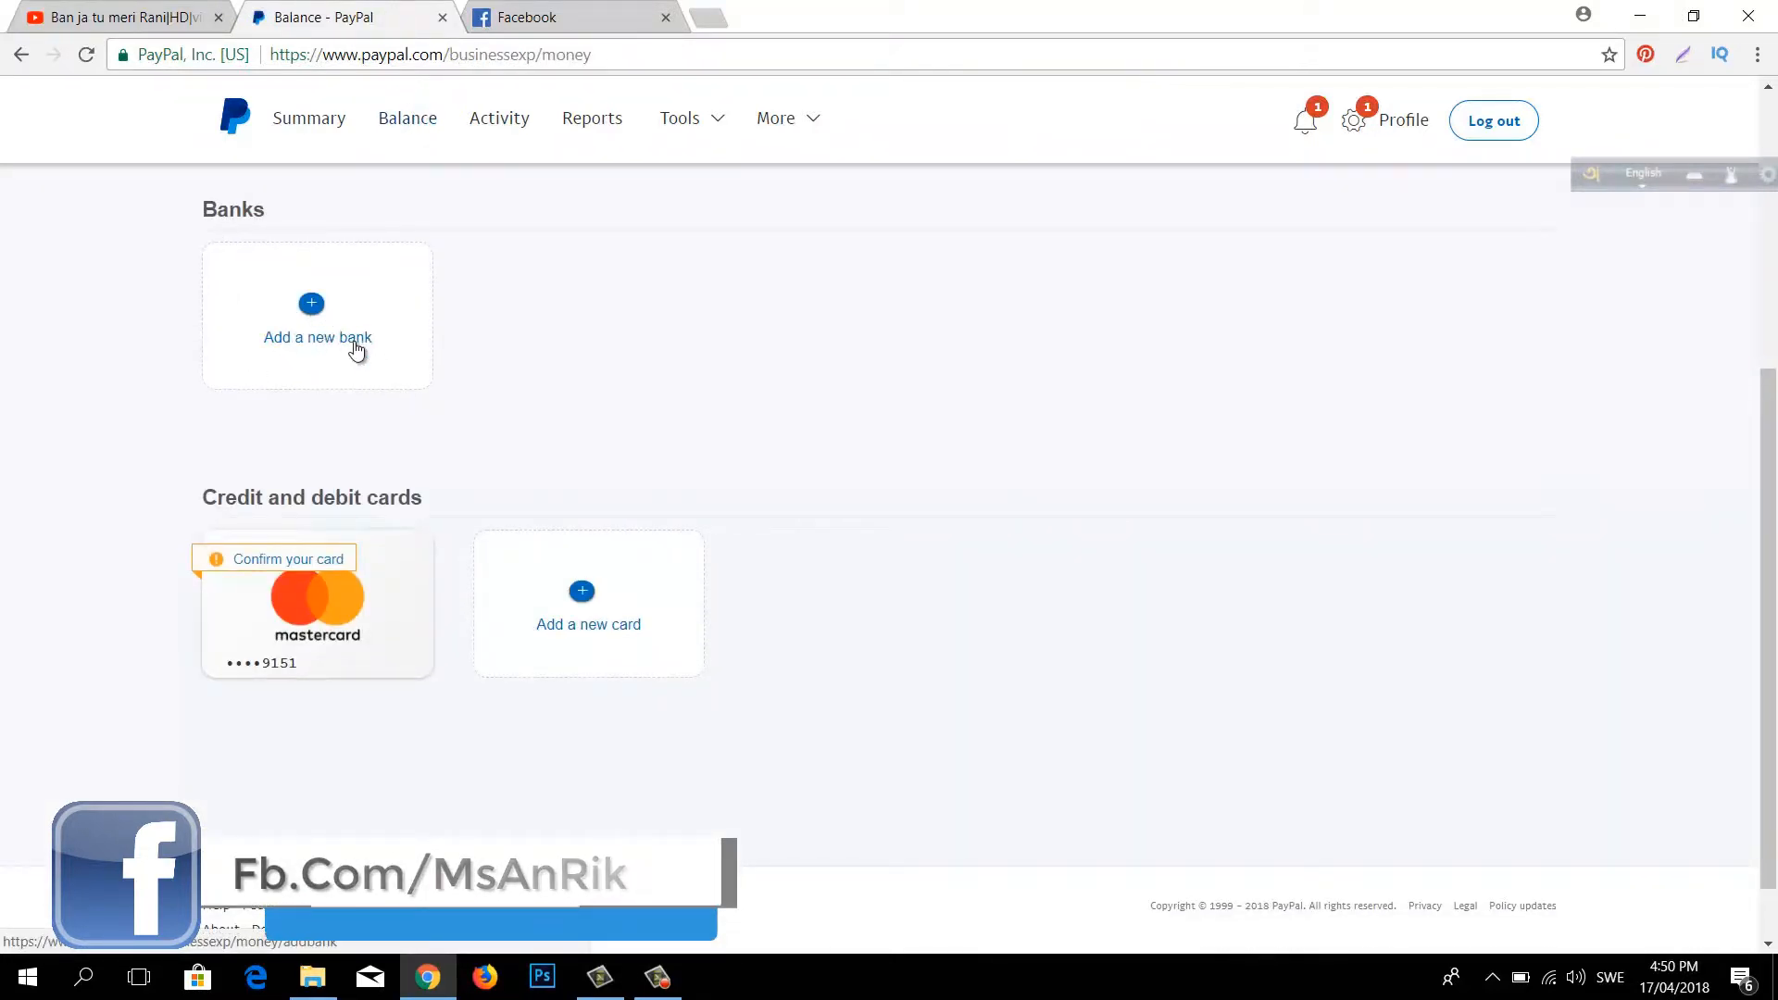
Step: Choose Add a new bank on the Balance page and begin entering the IBAN
left_click(355, 348)
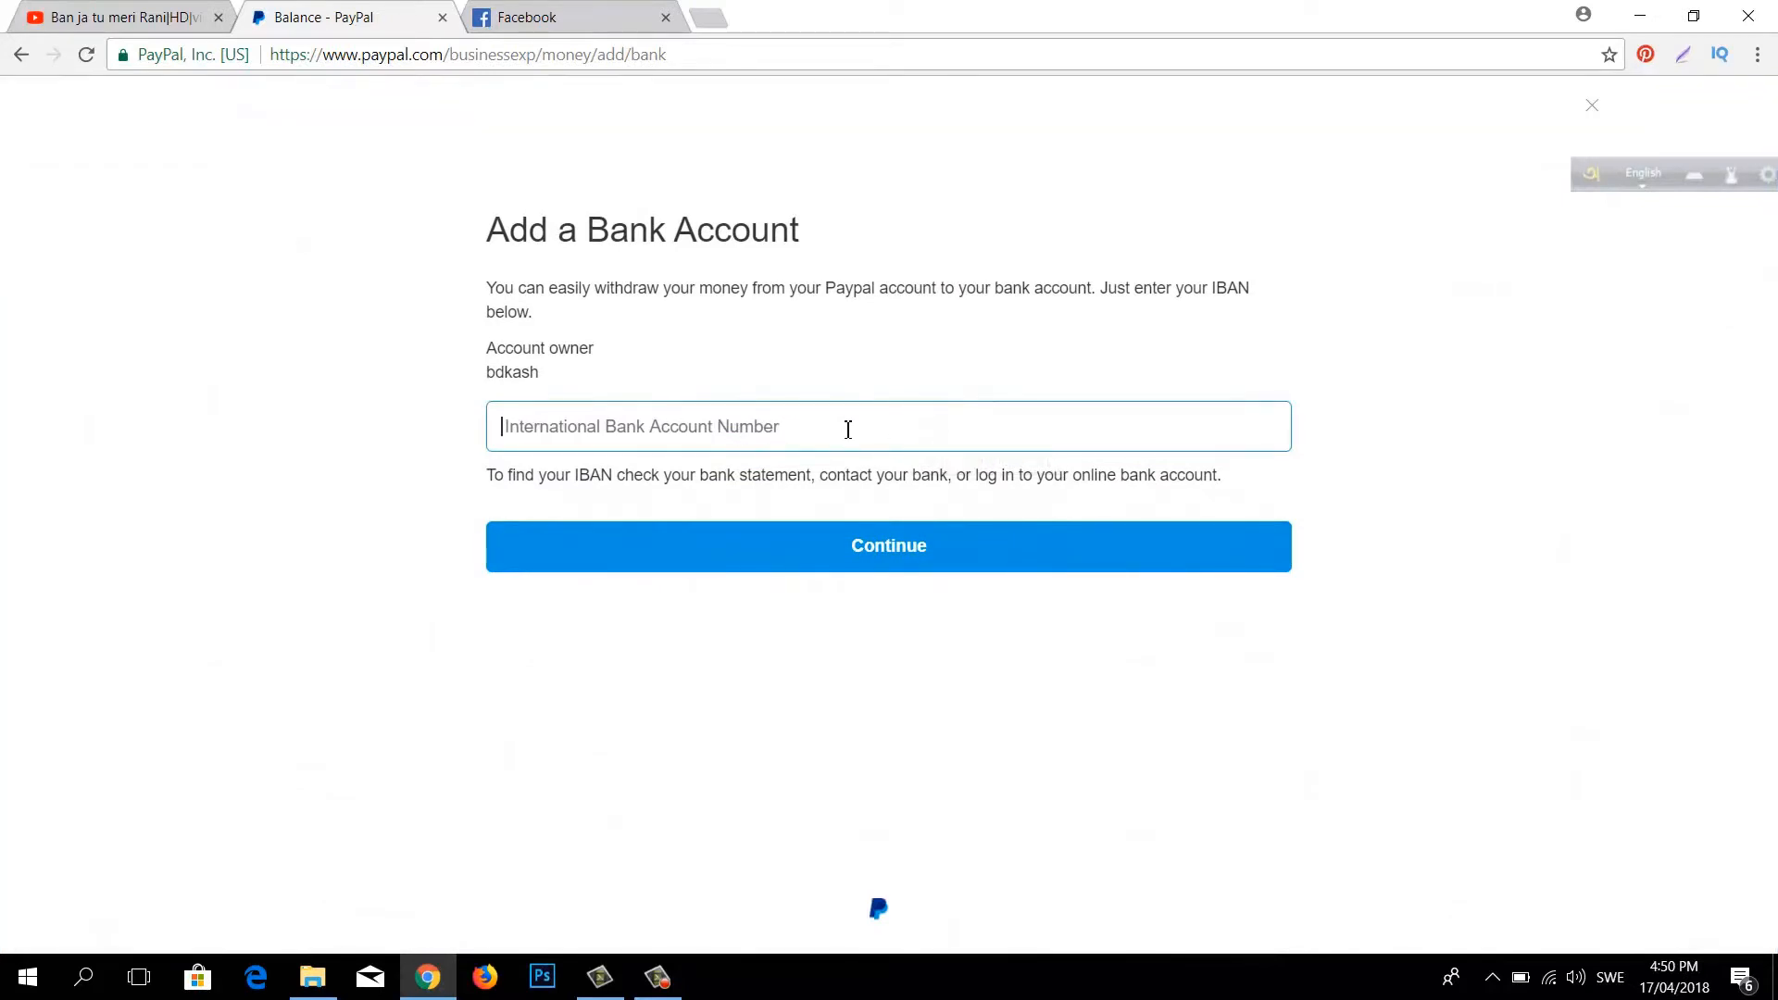
left_click(780, 432)
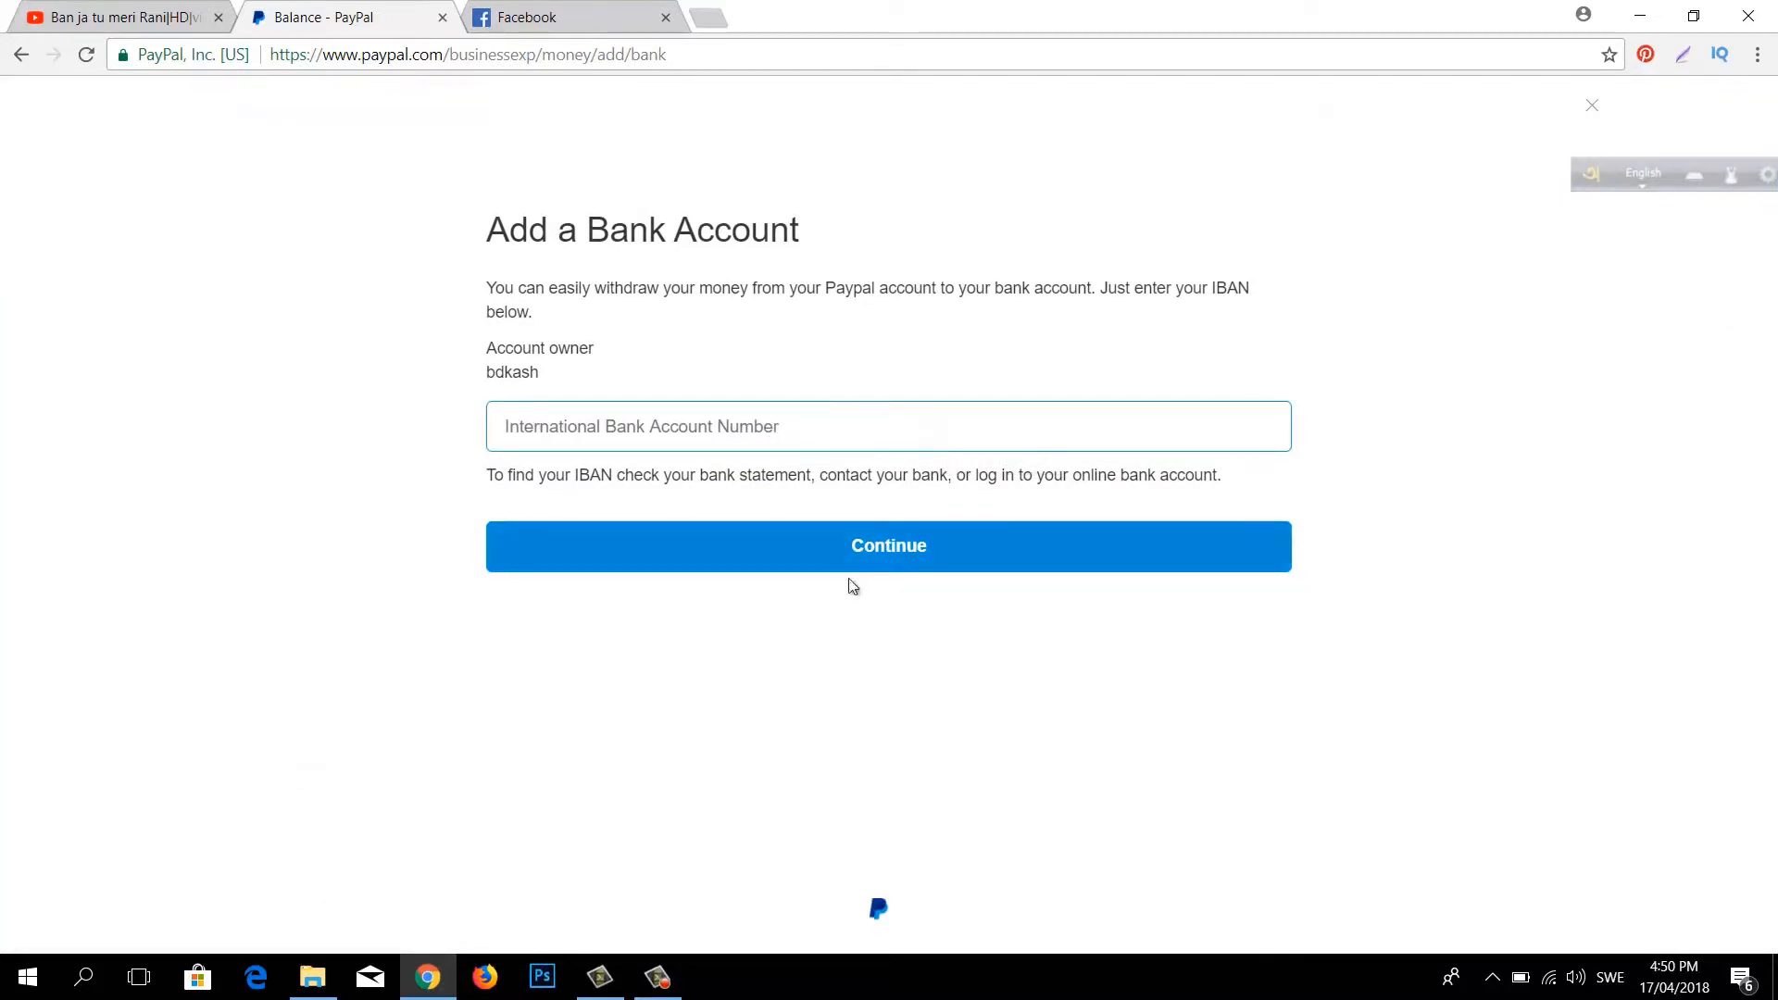